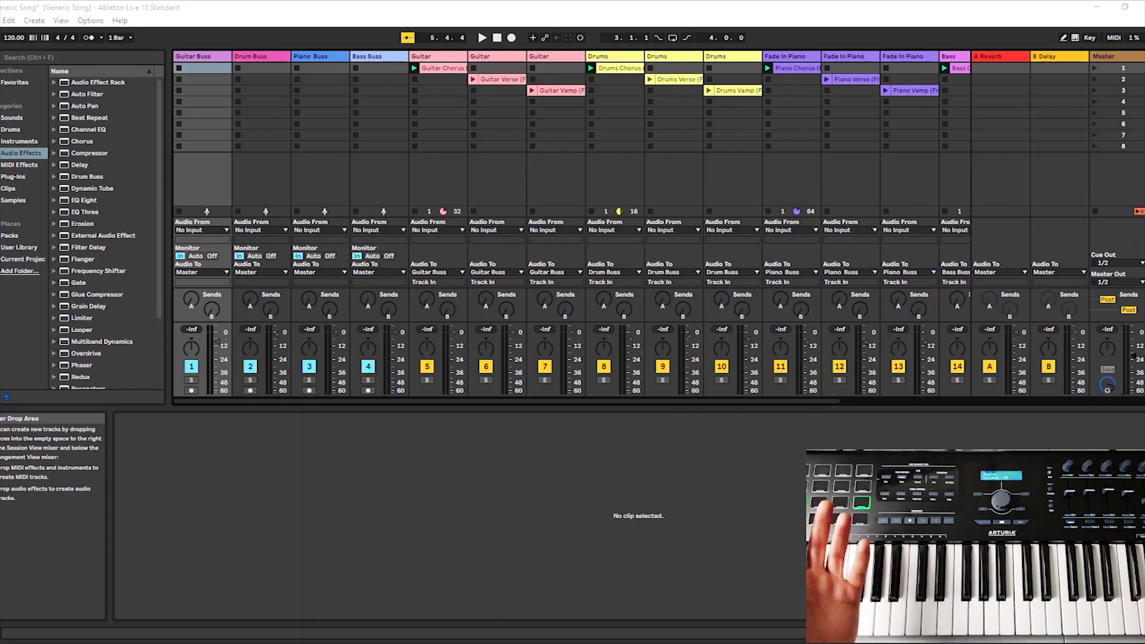
Play the Generic Song session briefly, stop it, and restore down the Live window.
{"action": "key", "text": "space"}
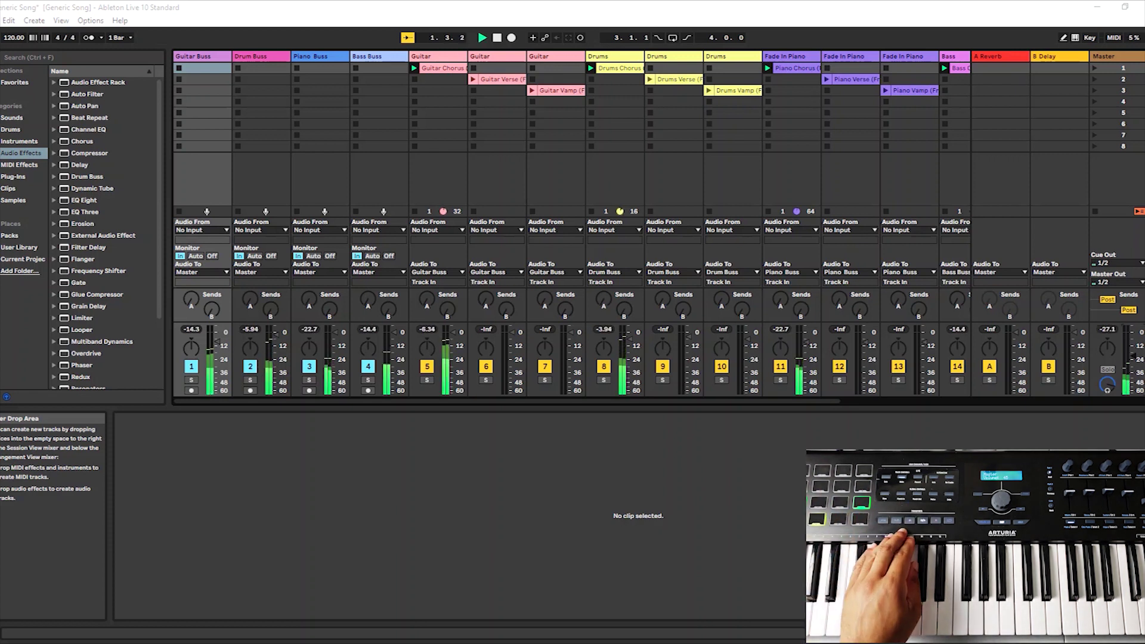
{"action": "key", "text": "space"}
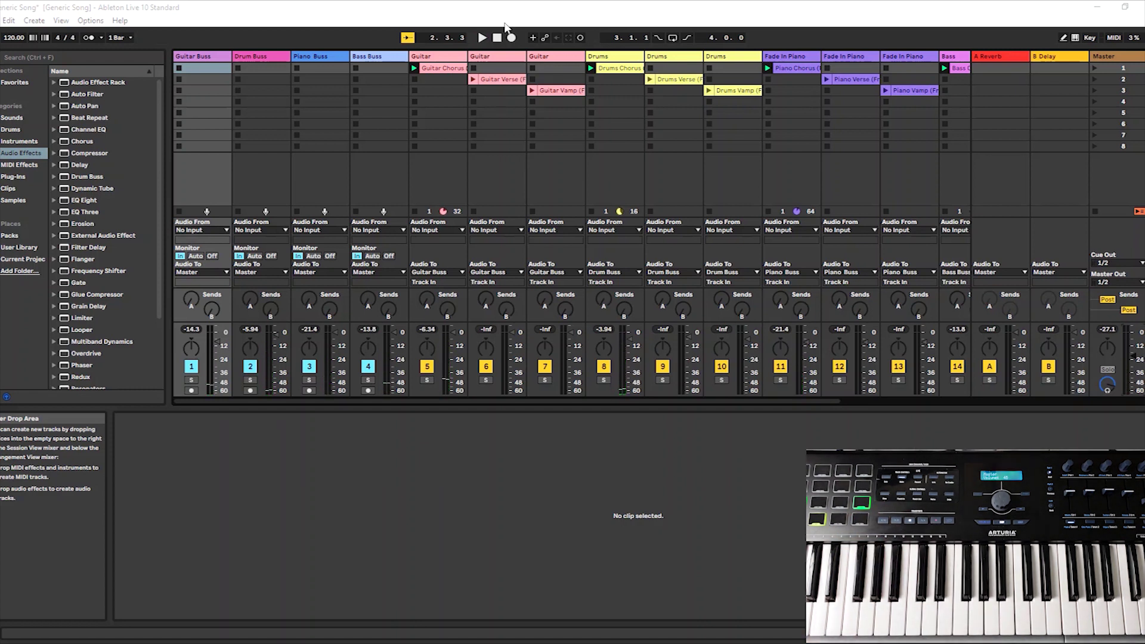
{"action": "double_click", "coordinate": [216, 13]}
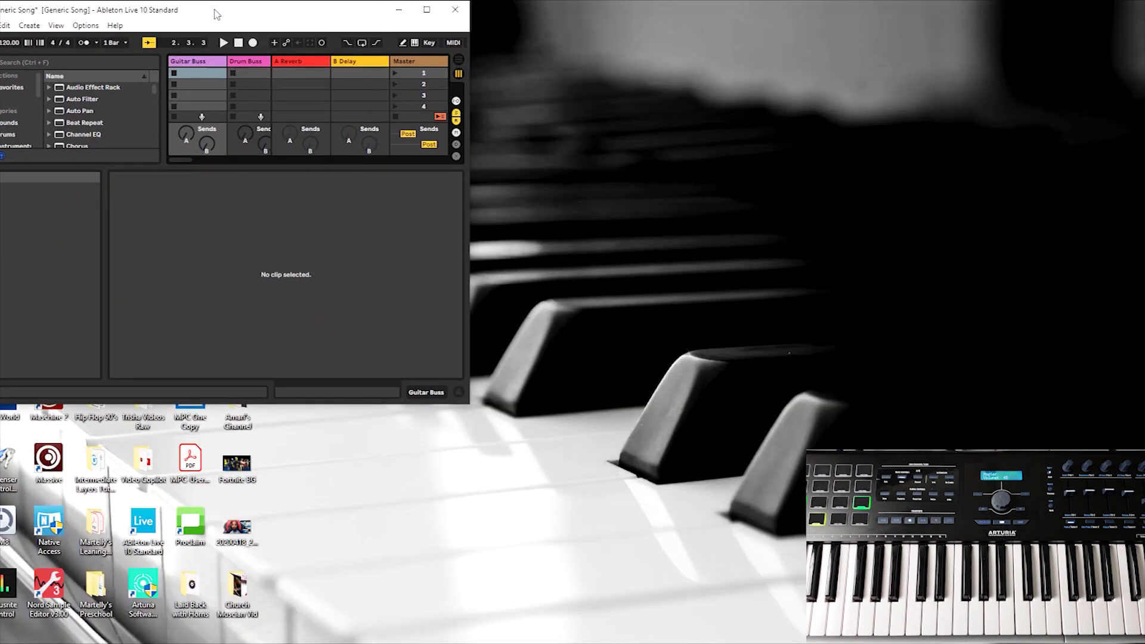
Re-maximize Live, scroll the Session View, and bring up the Fade In Piano track's options menu.
{"action": "left_click", "coordinate": [435, 13]}
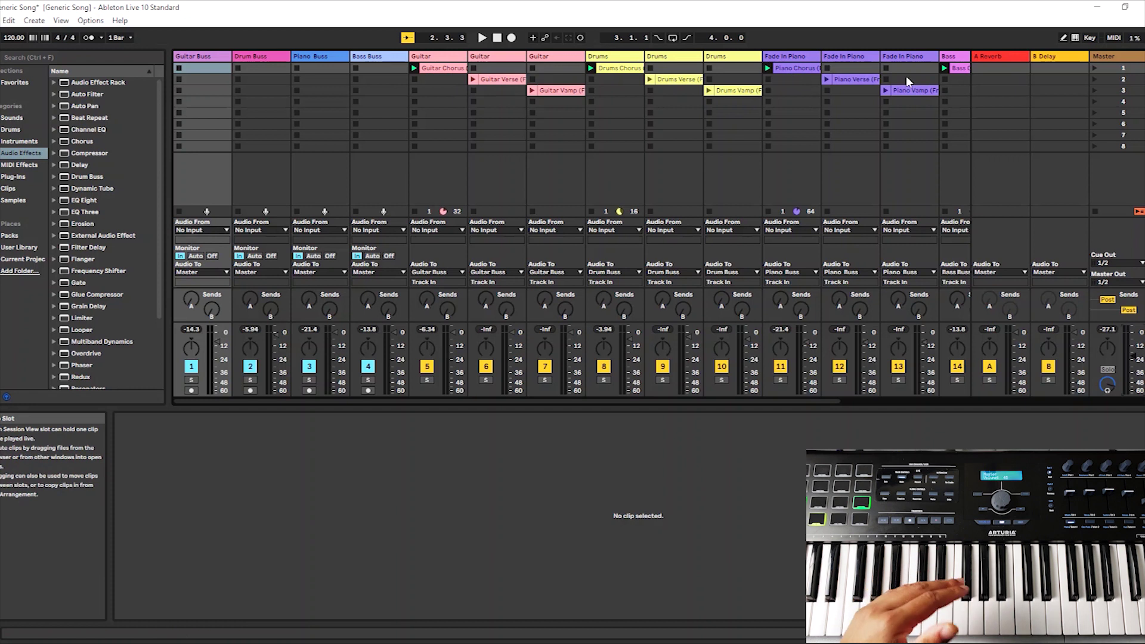
{"action": "mouse_move", "coordinate": [826, 399]}
{"action": "left_mouse_down"}
{"action": "mouse_move", "coordinate": [972, 397]}
{"action": "mouse_move", "coordinate": [817, 403]}
{"action": "left_mouse_up"}
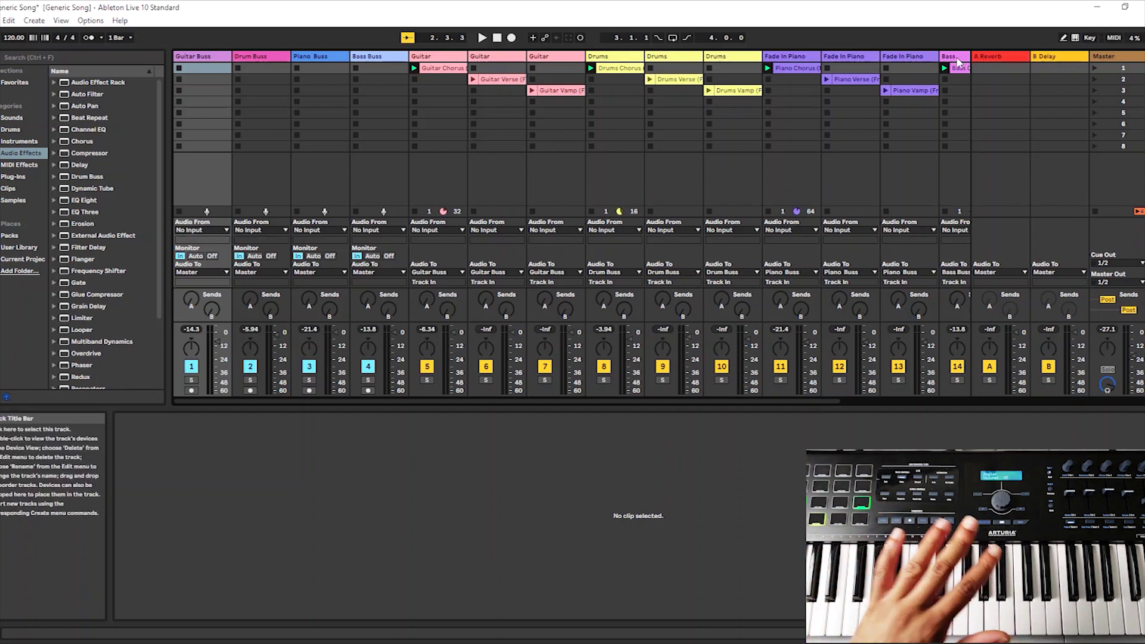
{"action": "right_click", "coordinate": [910, 58]}
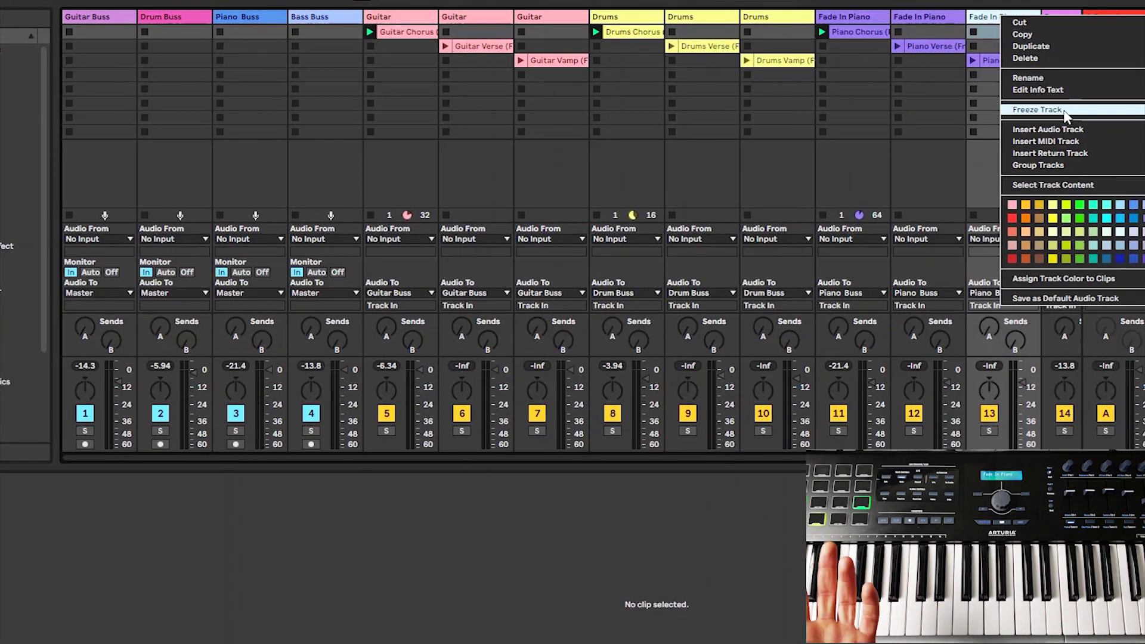
{"action": "left_click", "coordinate": [978, 20]}
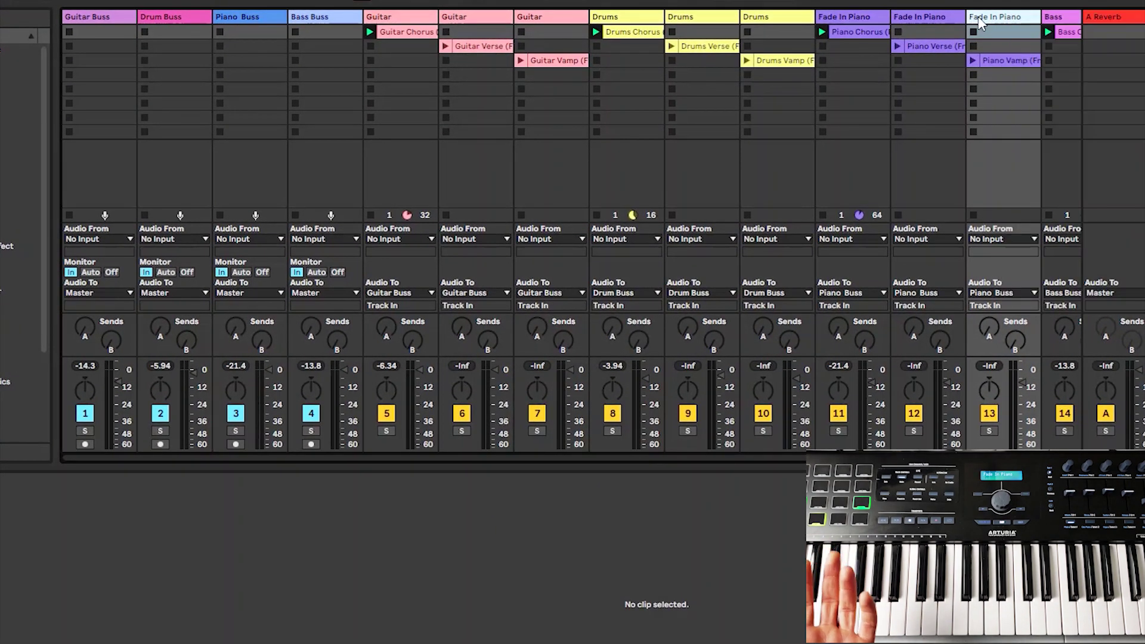
{"action": "right_click", "coordinate": [978, 20]}
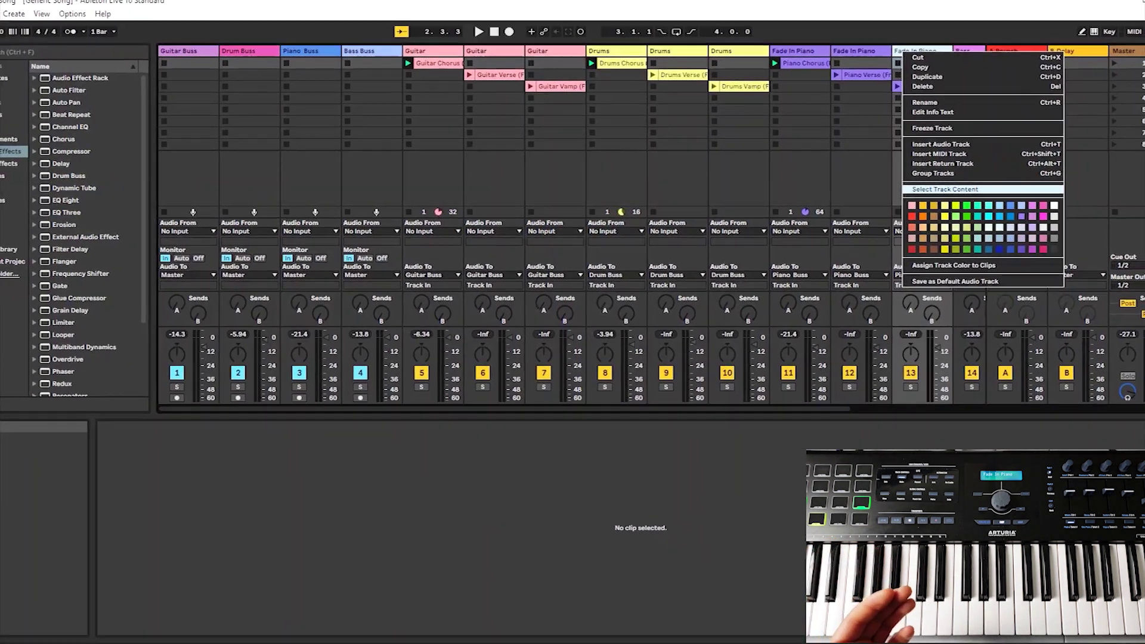
{"action": "left_click", "coordinate": [827, 611]}
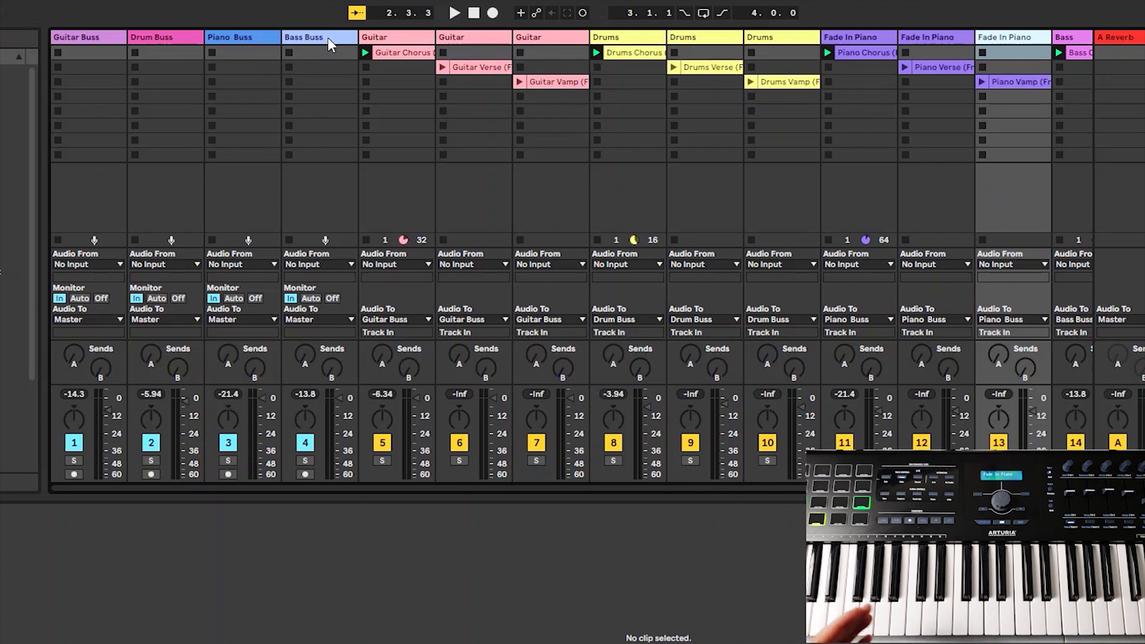
Select Guitar Buss, then each of the three Guitar tracks, ending back on Guitar Buss.
{"action": "left_click", "coordinate": [82, 40]}
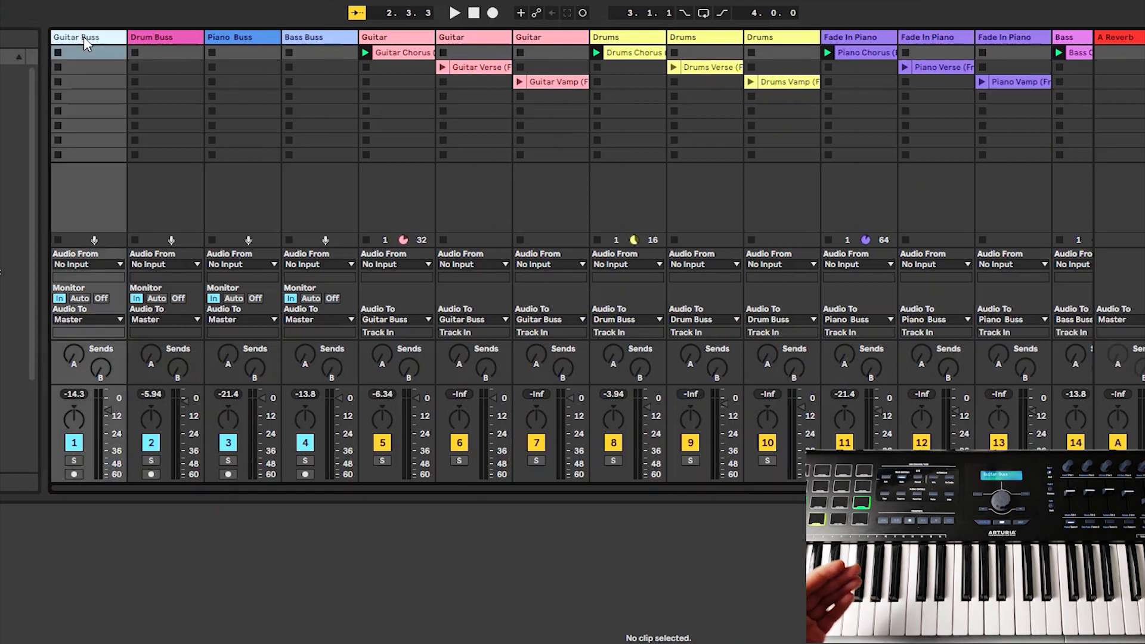
{"action": "left_click", "coordinate": [401, 38]}
{"action": "left_click", "coordinate": [452, 39]}
{"action": "left_click", "coordinate": [585, 39]}
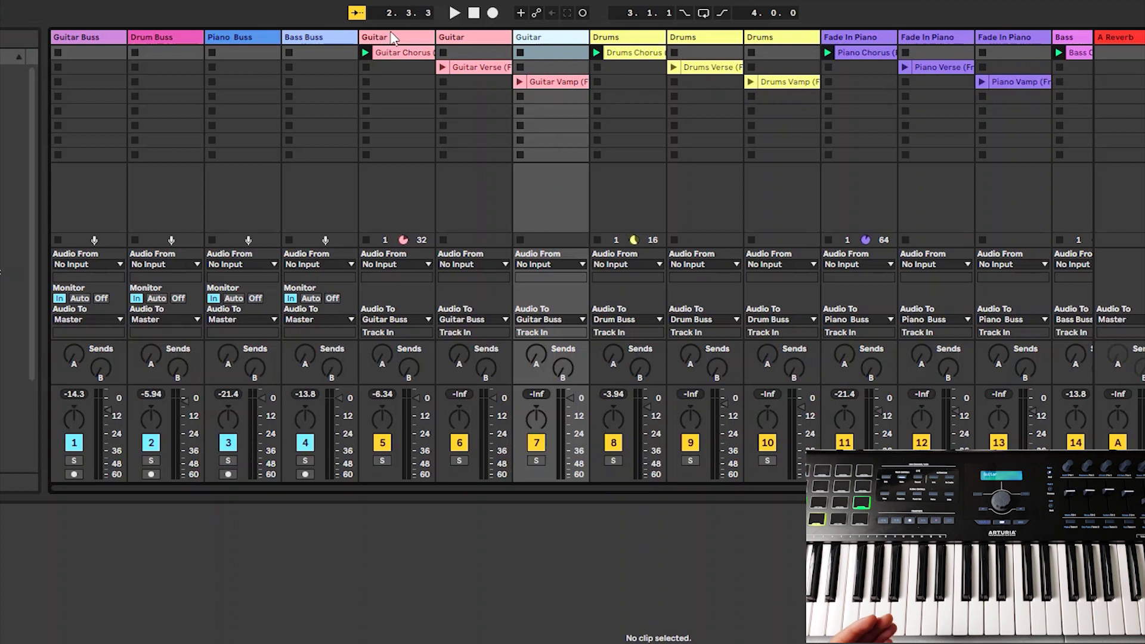
{"action": "left_click", "coordinate": [77, 47]}
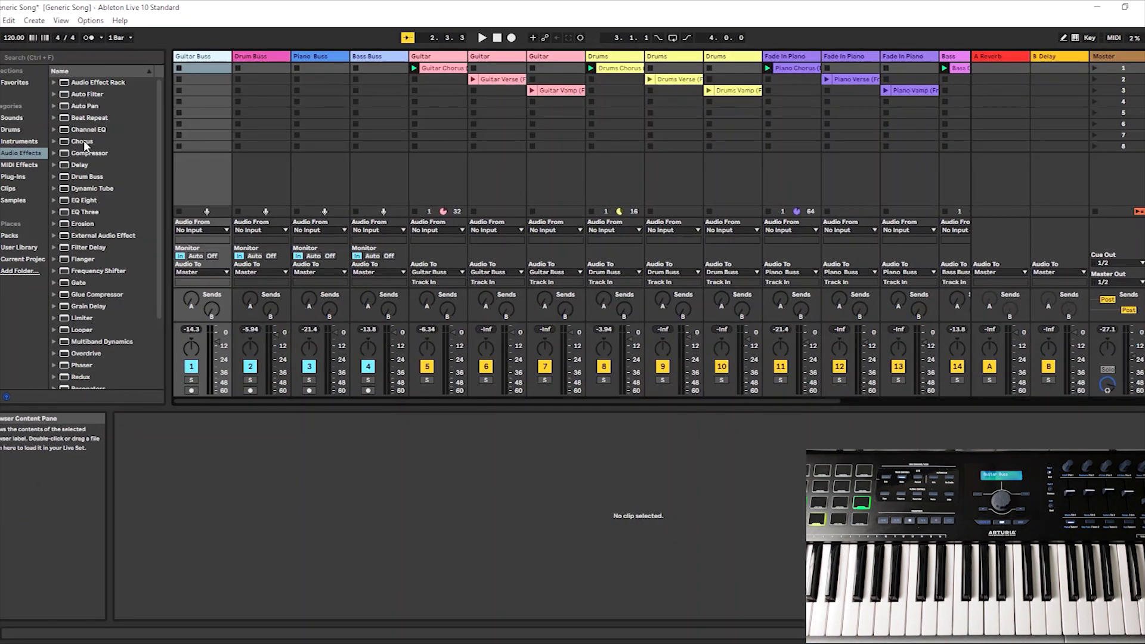
{"action": "left_click_drag", "start_coordinate": [84, 141], "coordinate": [96, 141]}
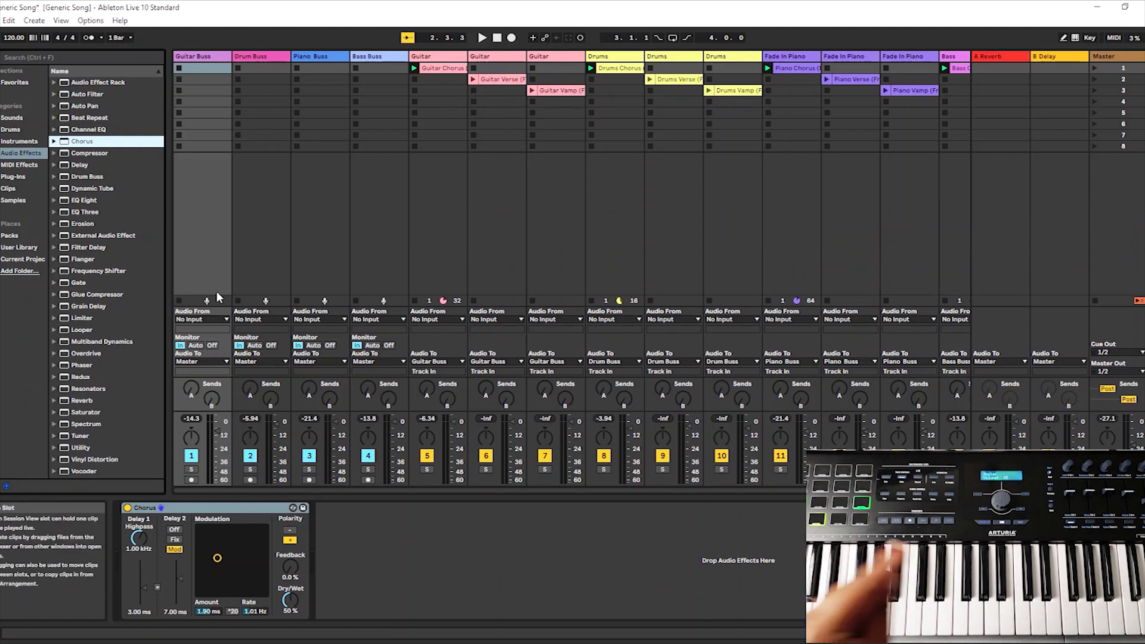
{"action": "left_click", "coordinate": [212, 512]}
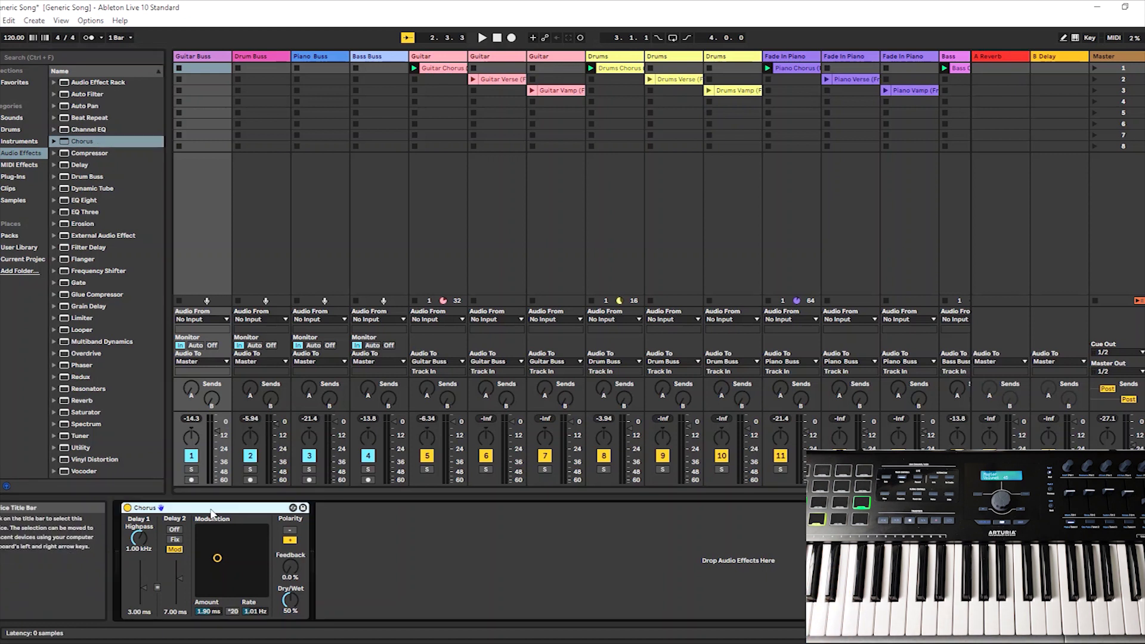
{"action": "key", "text": "Delete"}
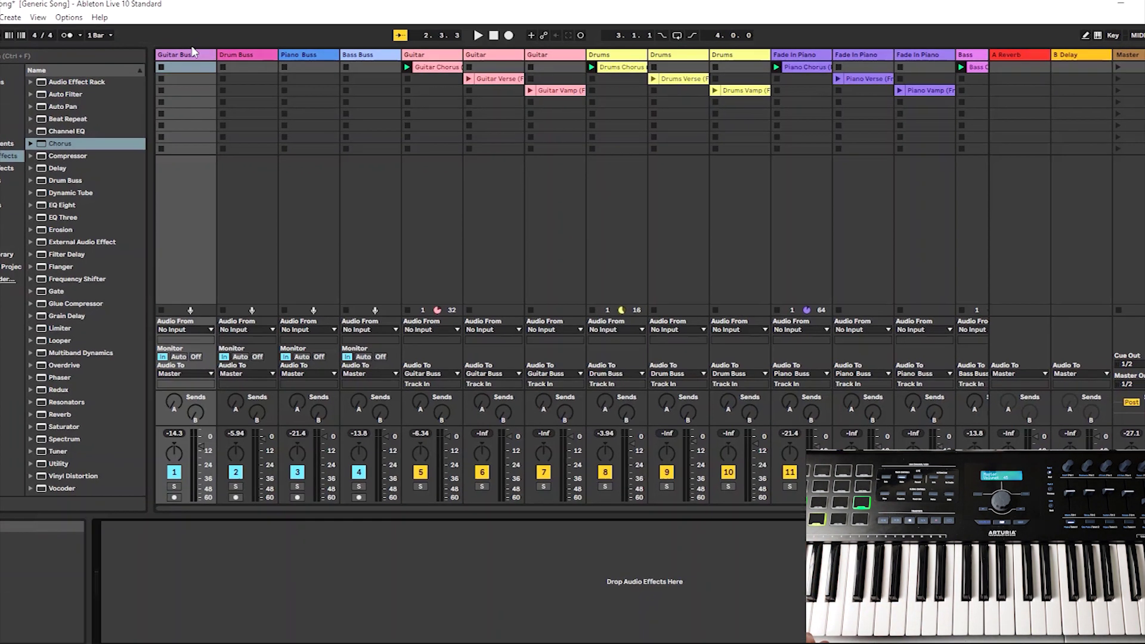
Insert a new audio track with Ctrl+T and move it to the far left as 1 Audio.
{"action": "right_click", "coordinate": [192, 52]}
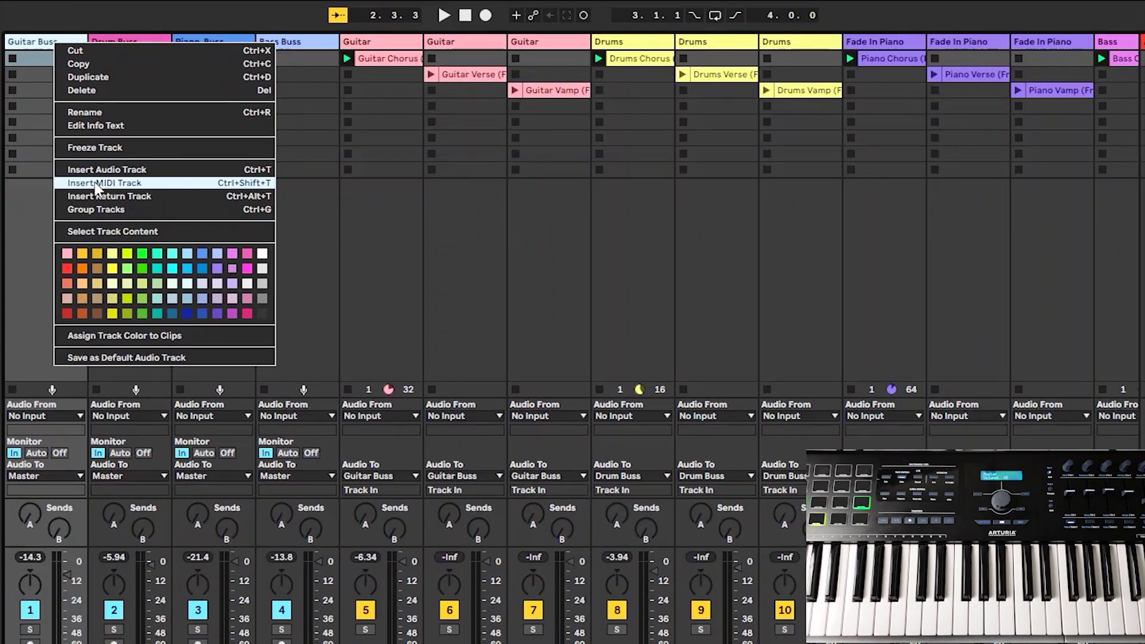
{"action": "key", "text": "Escape"}
{"action": "key", "text": "ctrl+t"}
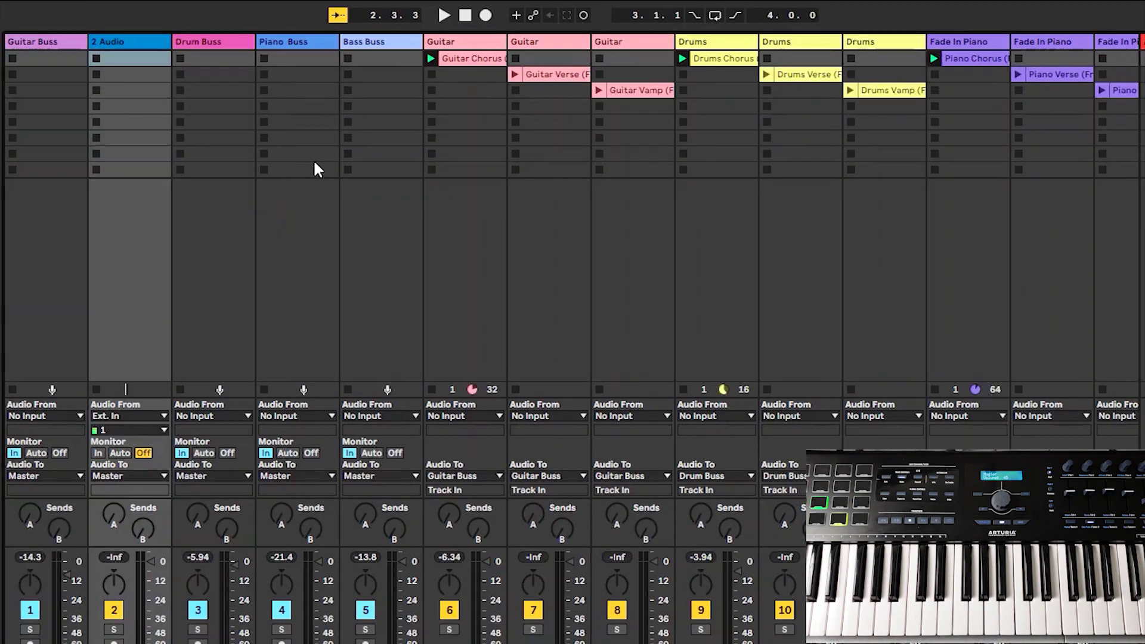
{"action": "left_click_drag", "start_coordinate": [104, 47], "coordinate": [21, 60]}
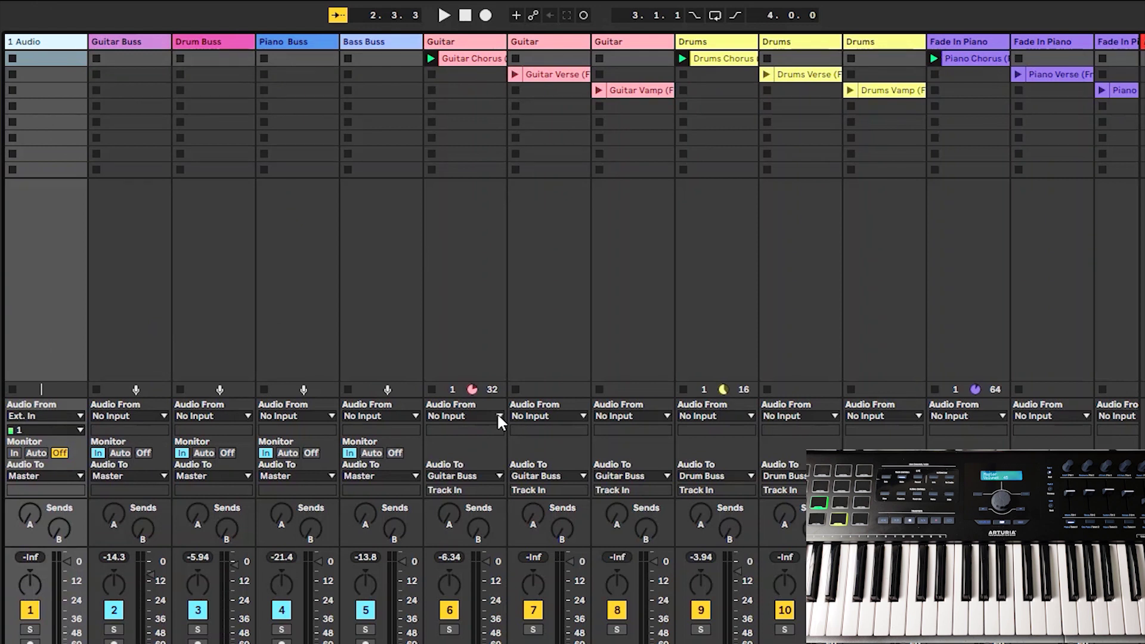
Route the first Guitar track's output to 1-Audio, and give 1 Audio No Input with Monitor In.
{"action": "left_click", "coordinate": [493, 480]}
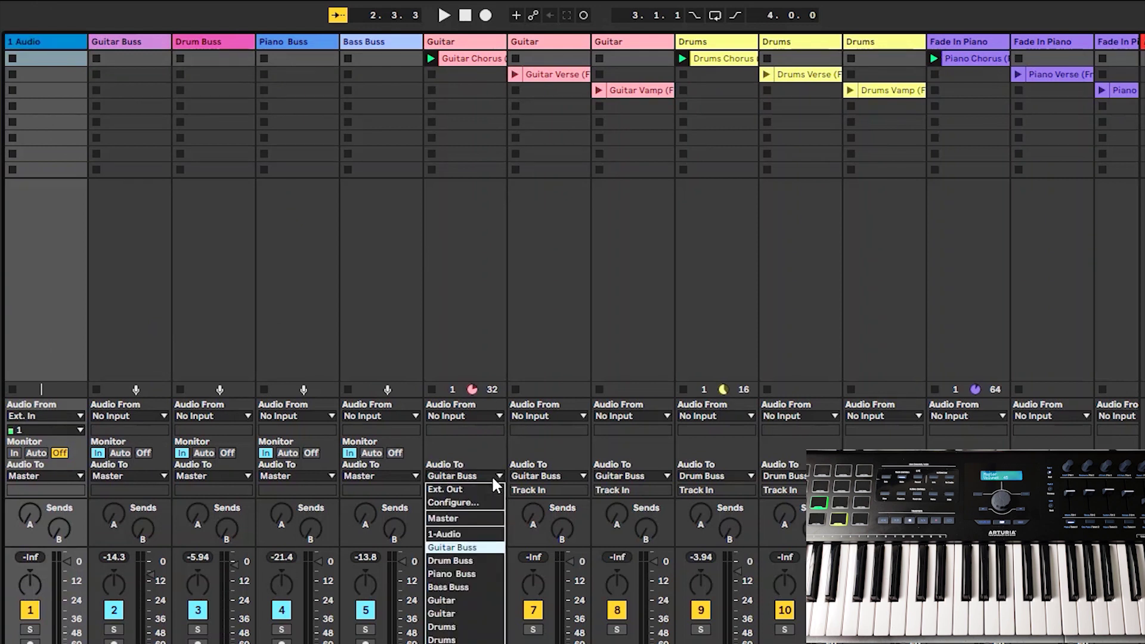
{"action": "left_click", "coordinate": [482, 535]}
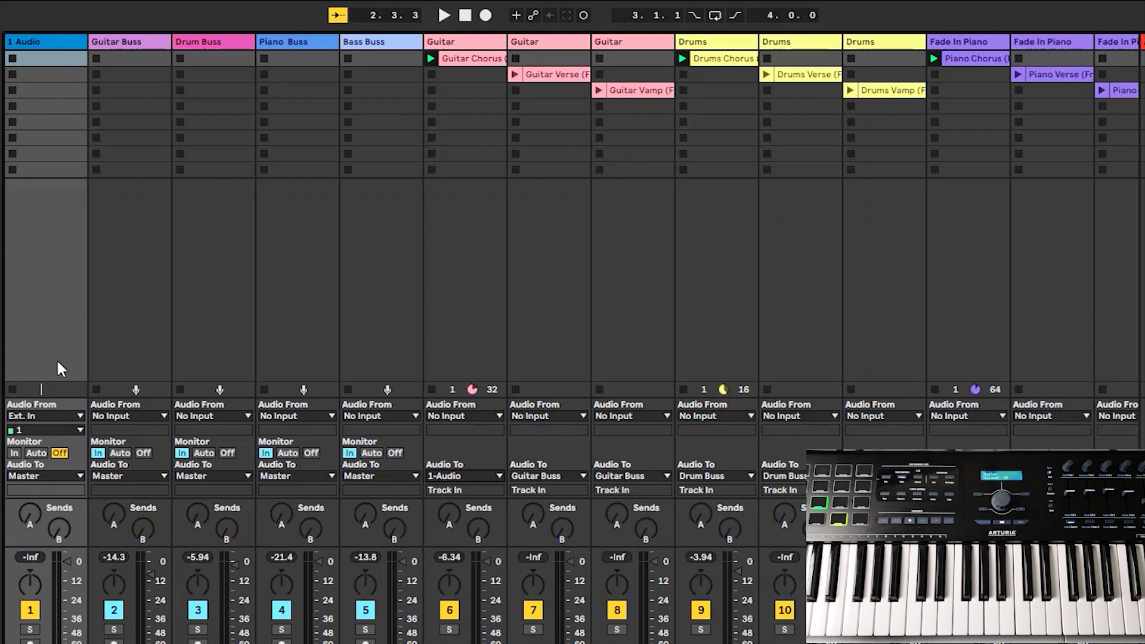
{"action": "left_click", "coordinate": [79, 416]}
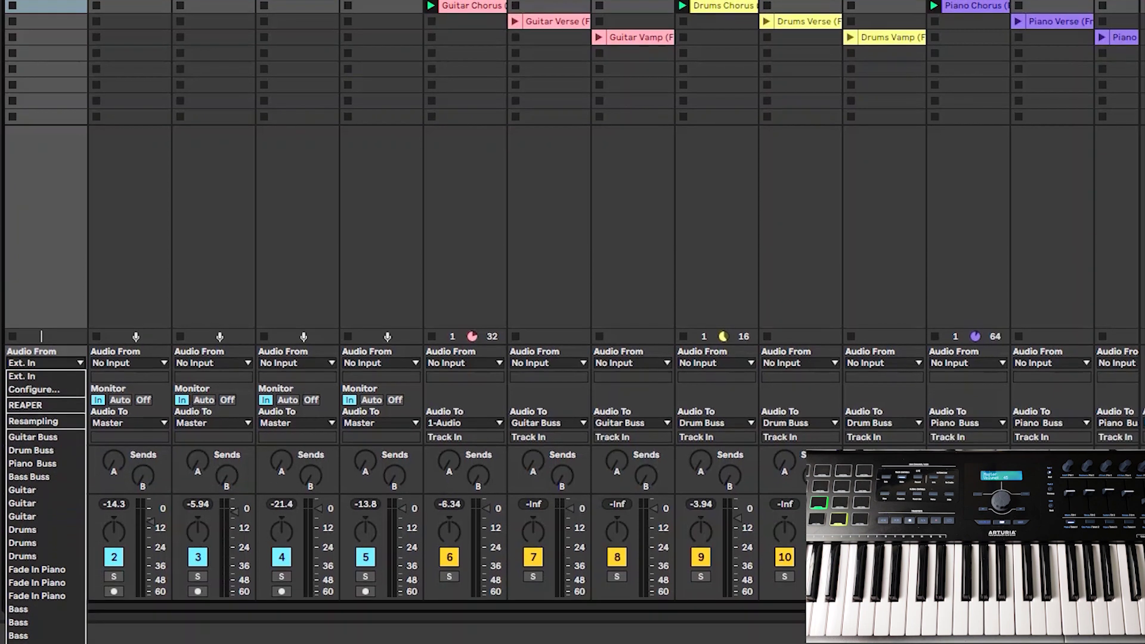
{"action": "left_click", "coordinate": [26, 634]}
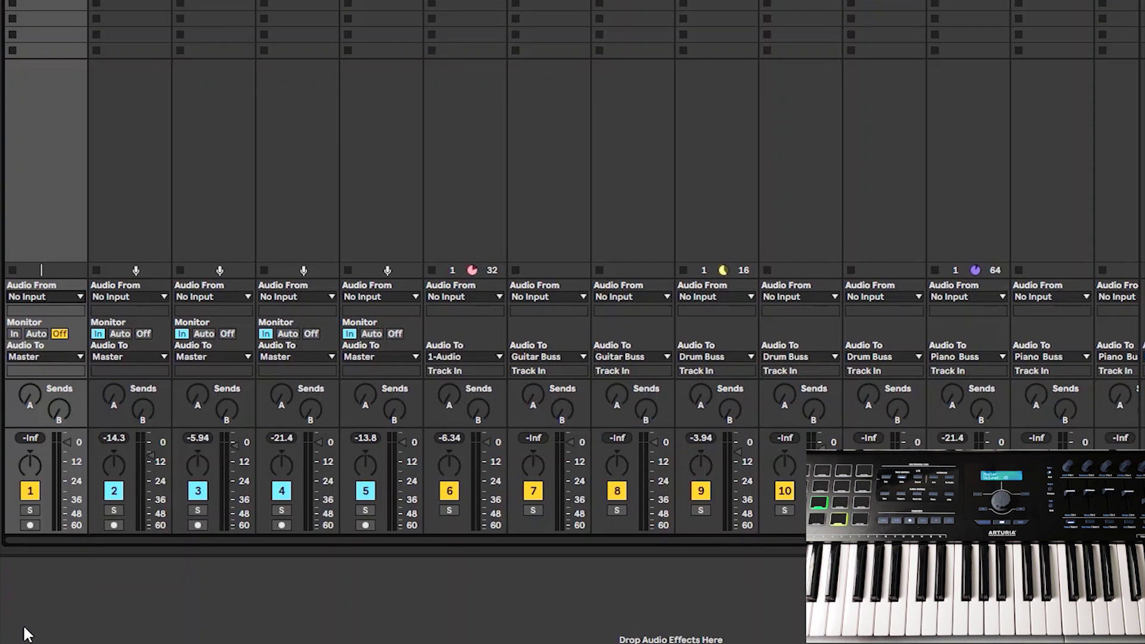
{"action": "left_click", "coordinate": [14, 335]}
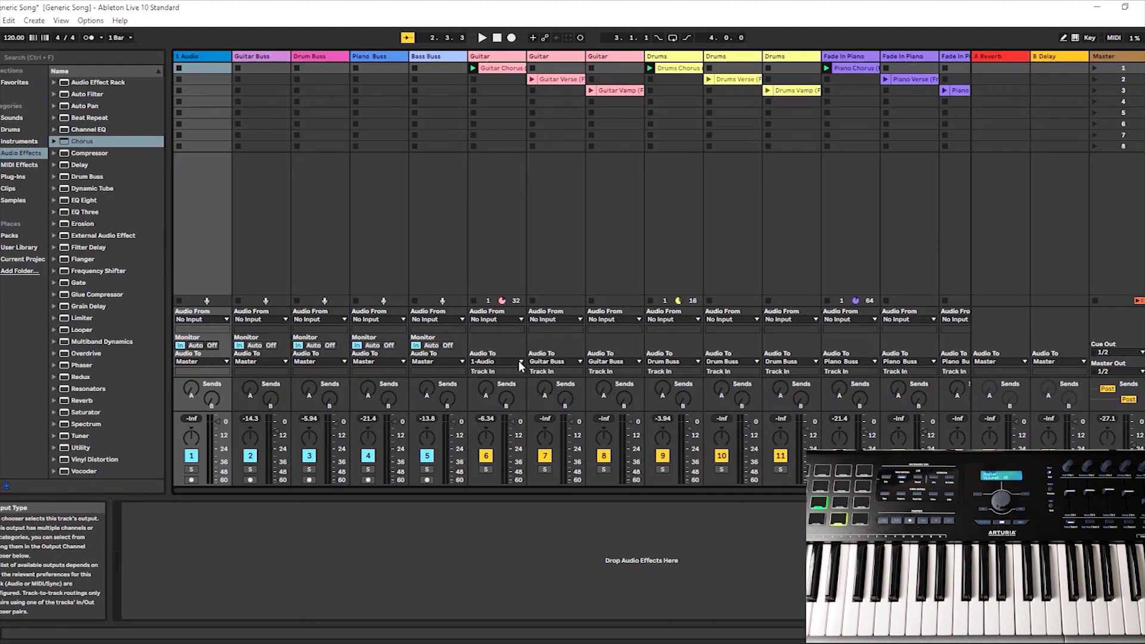
Route the first Guitar track back to Guitar Buss and delete the unused 1 Audio track.
{"action": "left_click", "coordinate": [518, 361]}
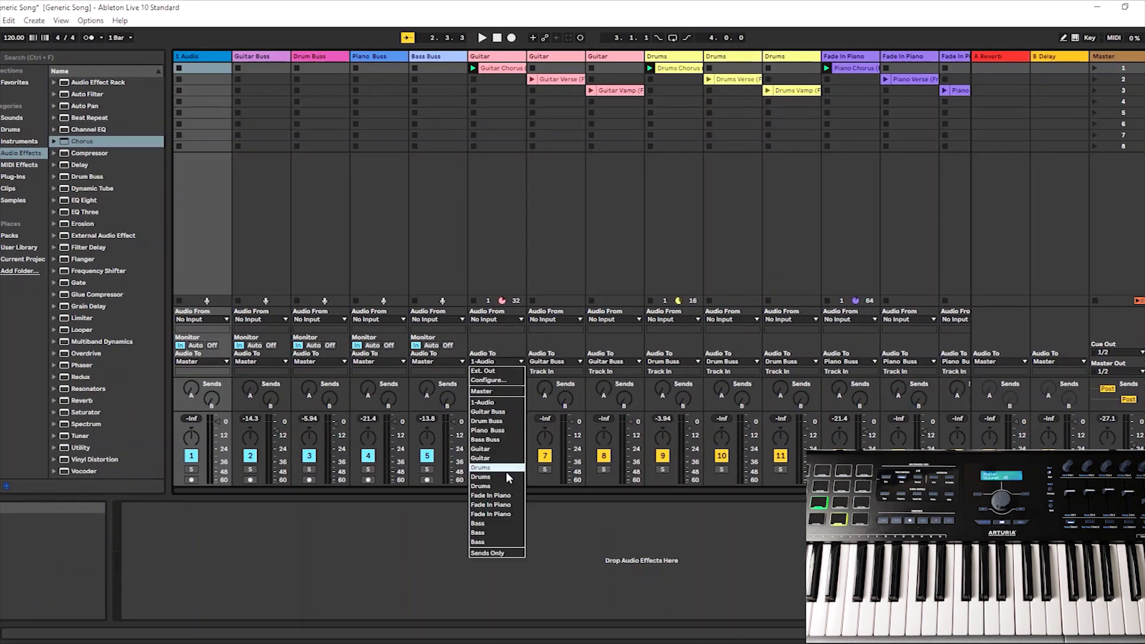
{"action": "left_click", "coordinate": [504, 413]}
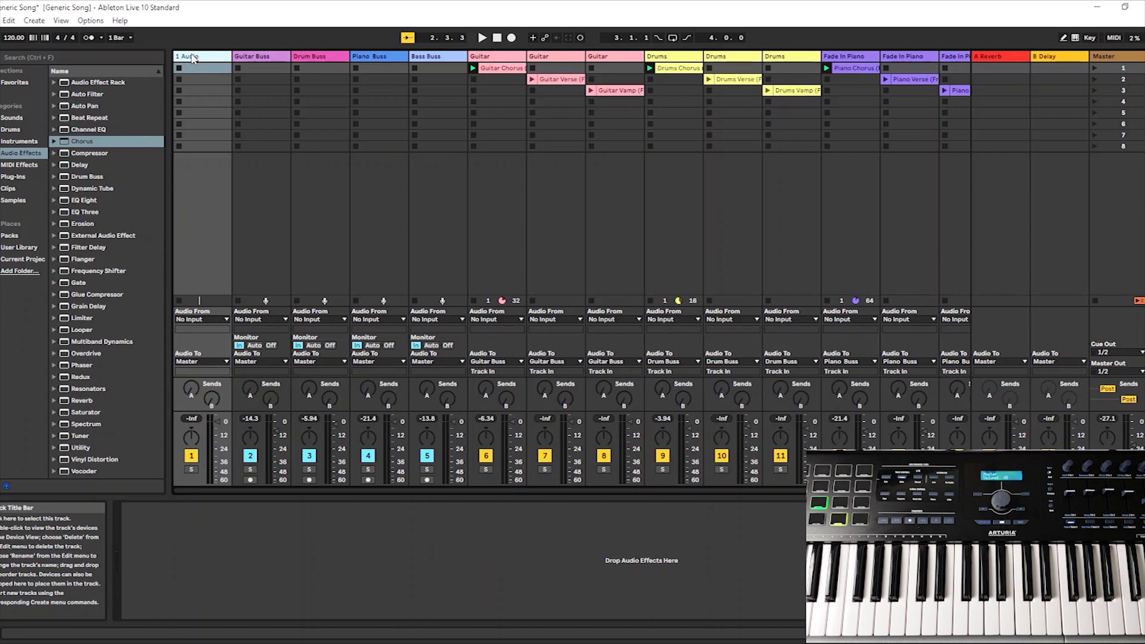
{"action": "key", "text": "Delete"}
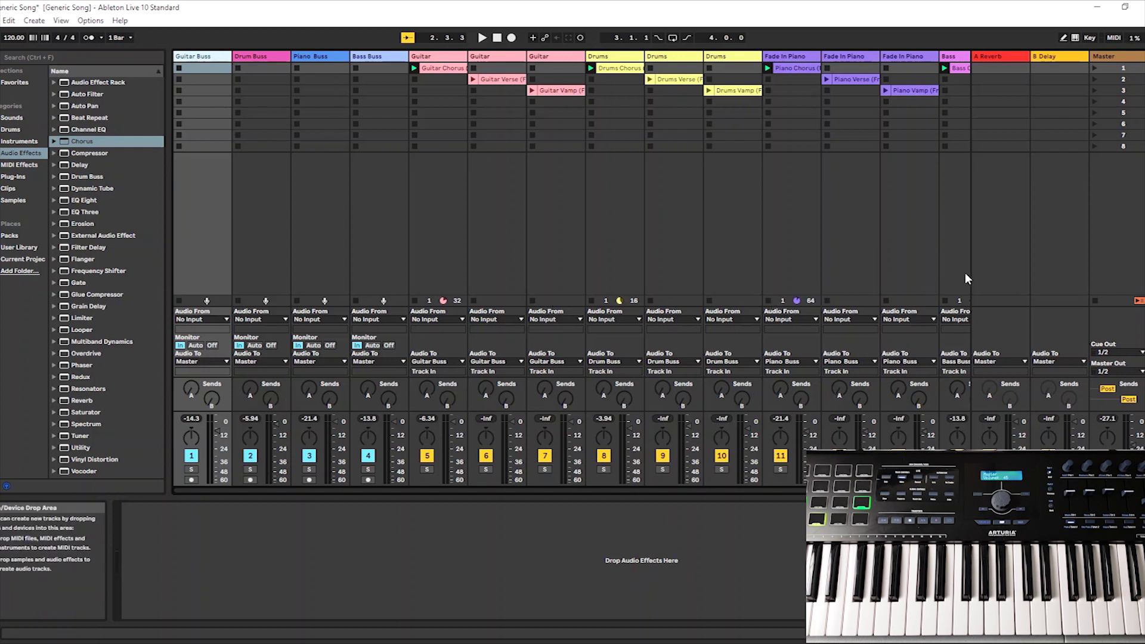
{"action": "left_click_drag", "start_coordinate": [719, 490], "coordinate": [664, 500]}
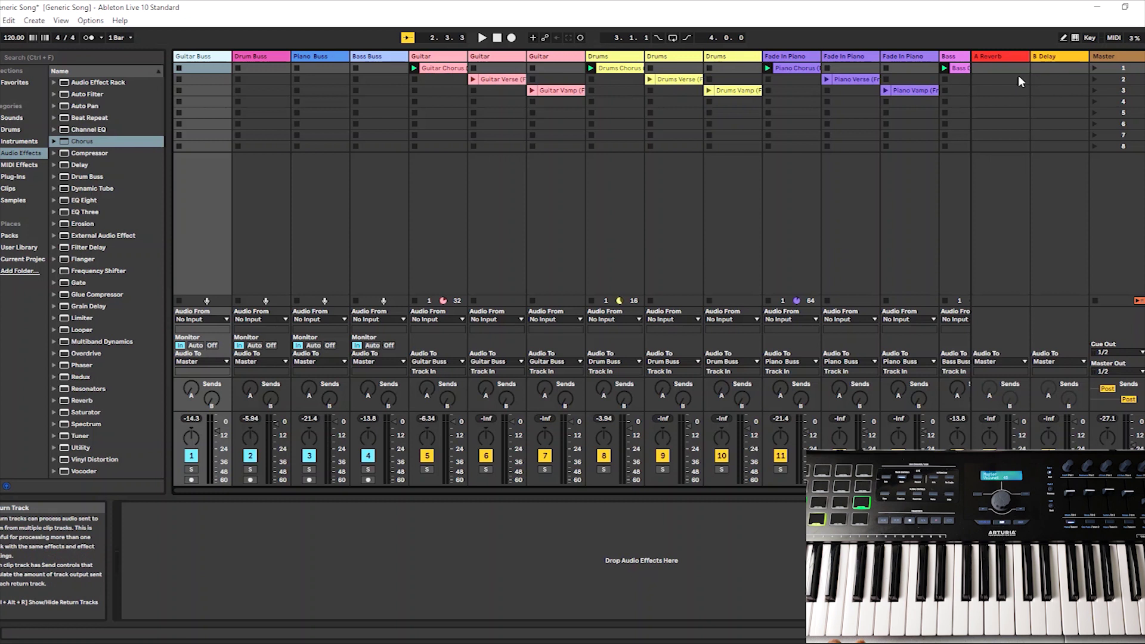
Launch scenes 1, 2 and 3 in turn, leaving scene 3's Vamp clips playing.
{"action": "left_click", "coordinate": [1095, 70]}
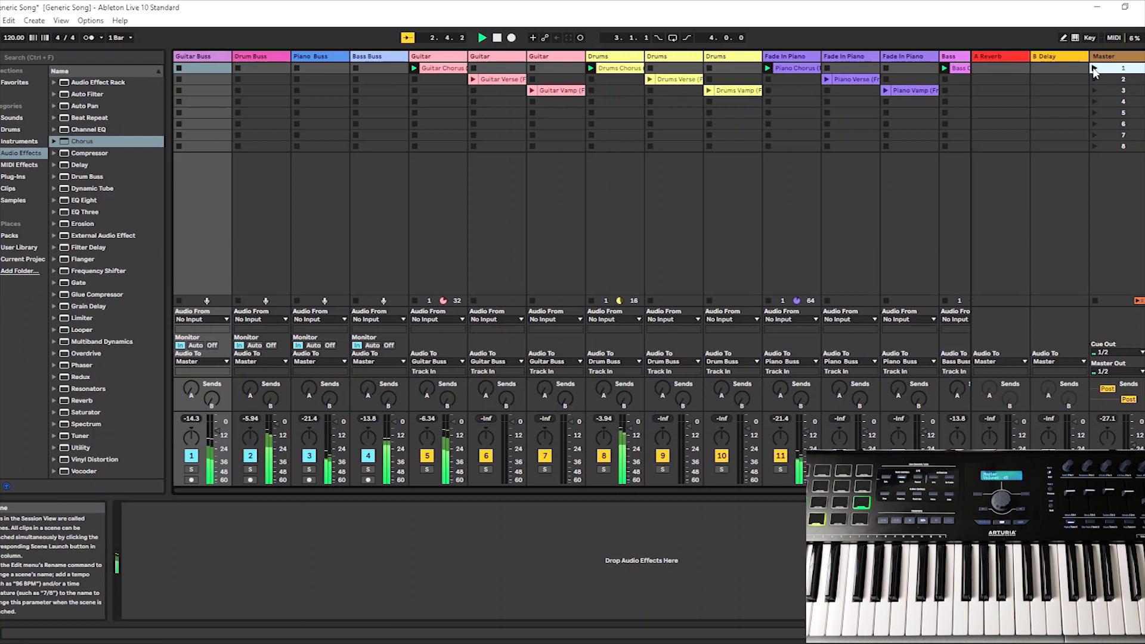
{"action": "left_click", "coordinate": [1095, 80]}
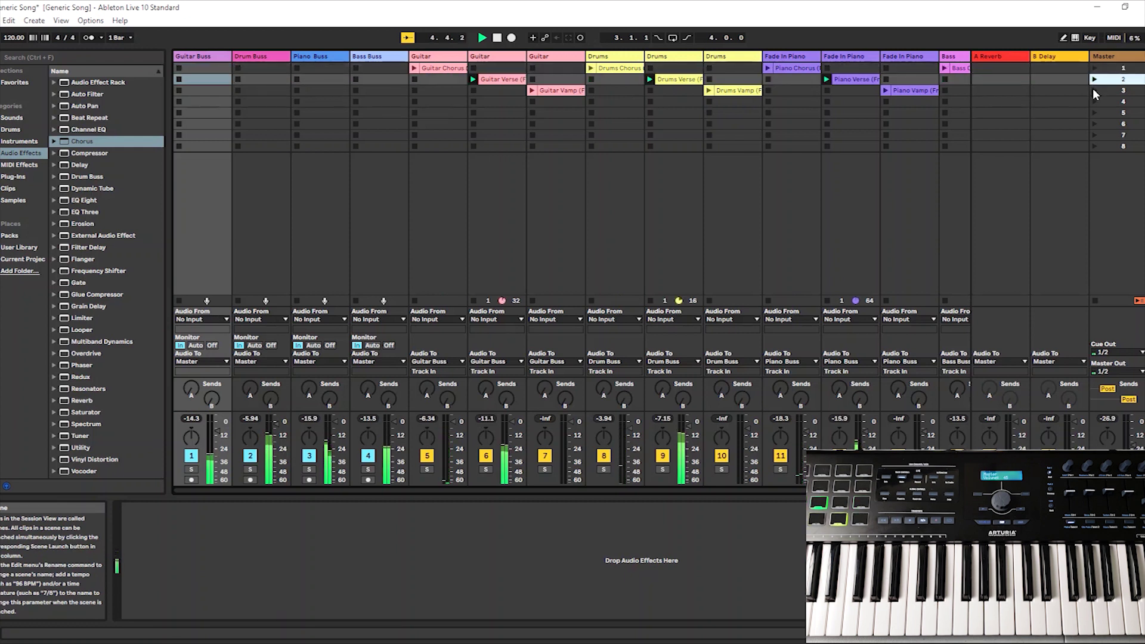
{"action": "left_click", "coordinate": [1095, 90]}
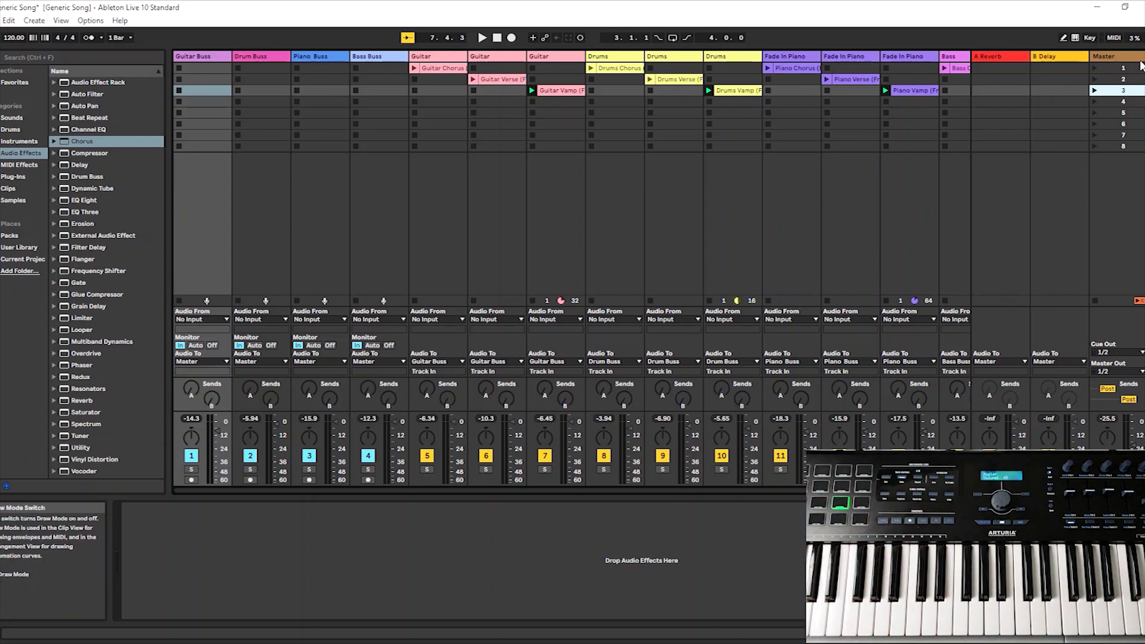
Map scene launches 1, 2 and 3 to notes D#1, G1 and B1, replacing the old mappings.
{"action": "left_click", "coordinate": [1113, 38]}
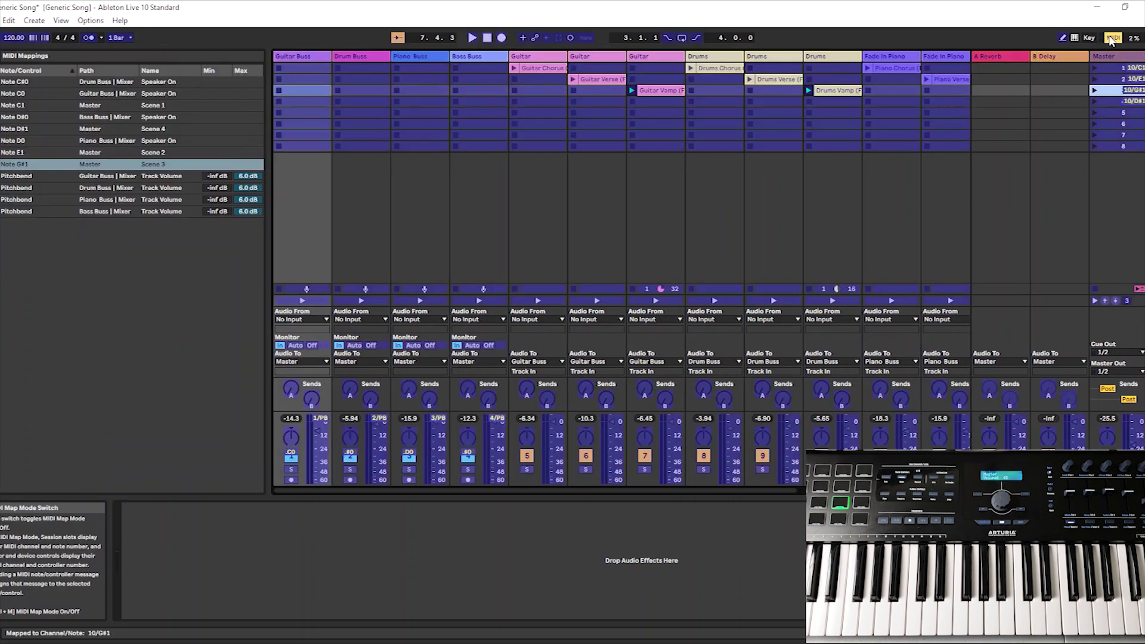
{"action": "left_click", "coordinate": [1095, 68]}
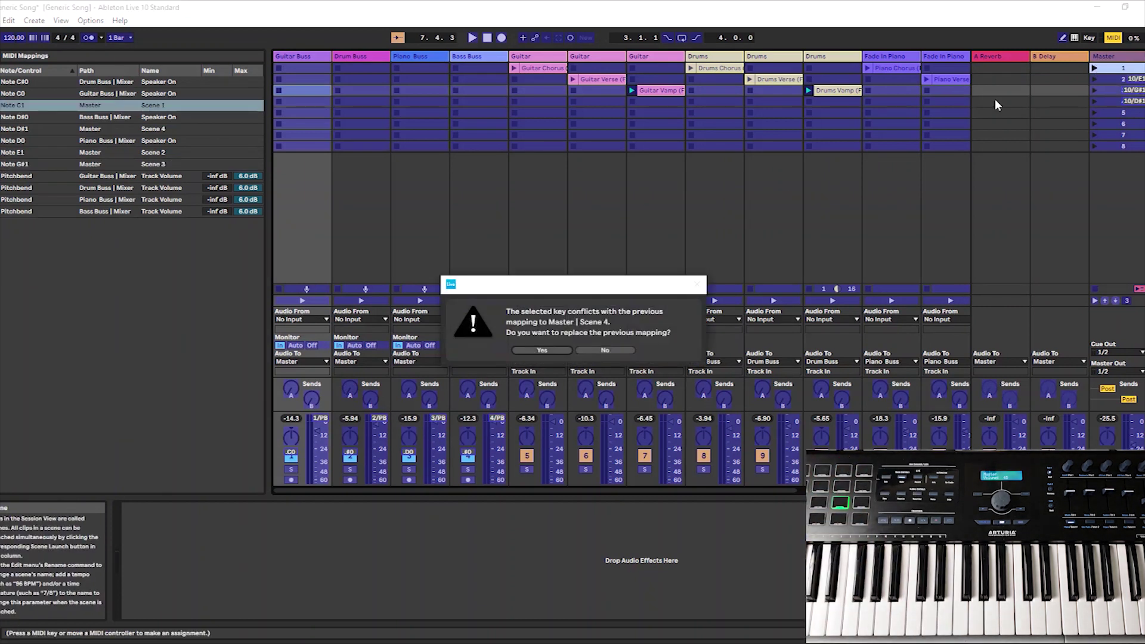
{"action": "left_click", "coordinate": [540, 352]}
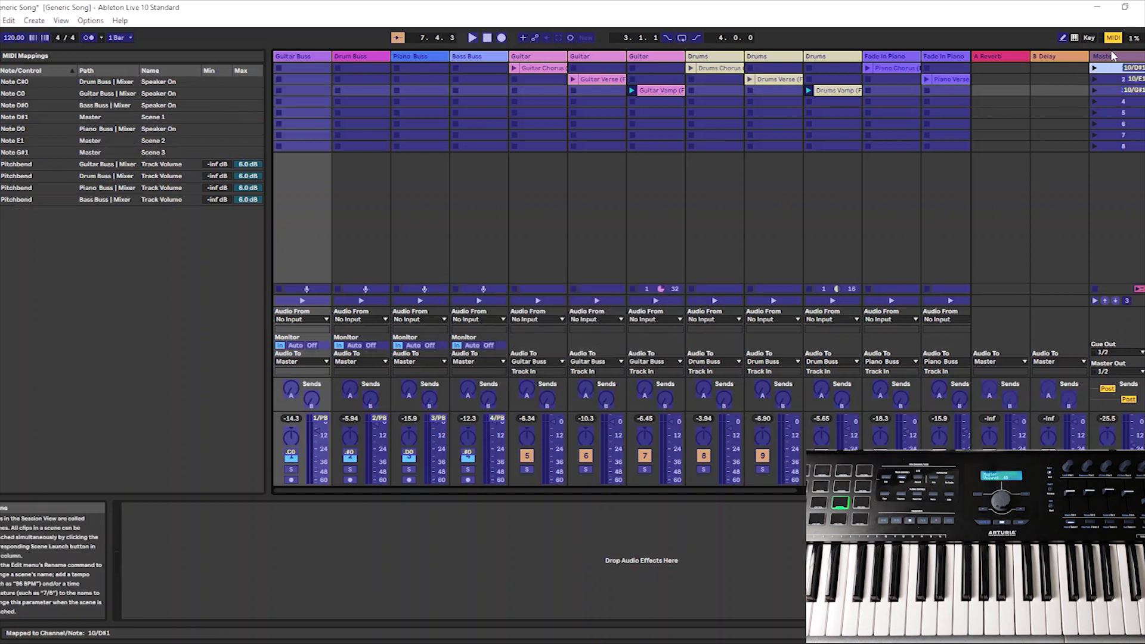
{"action": "left_click", "coordinate": [1102, 79]}
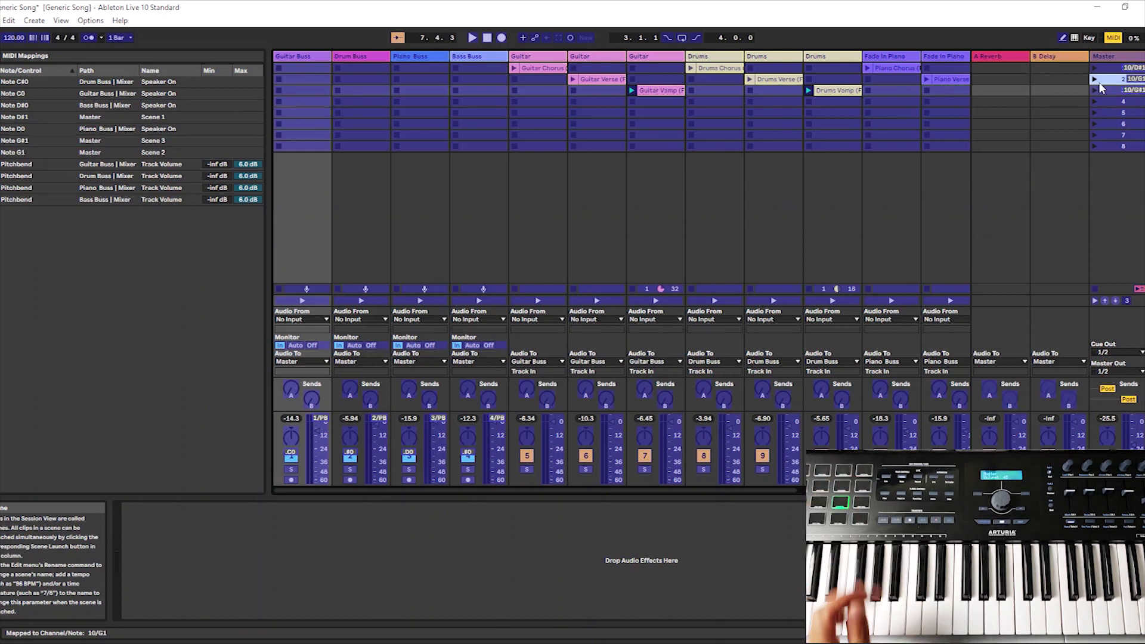
{"action": "left_click", "coordinate": [1094, 89]}
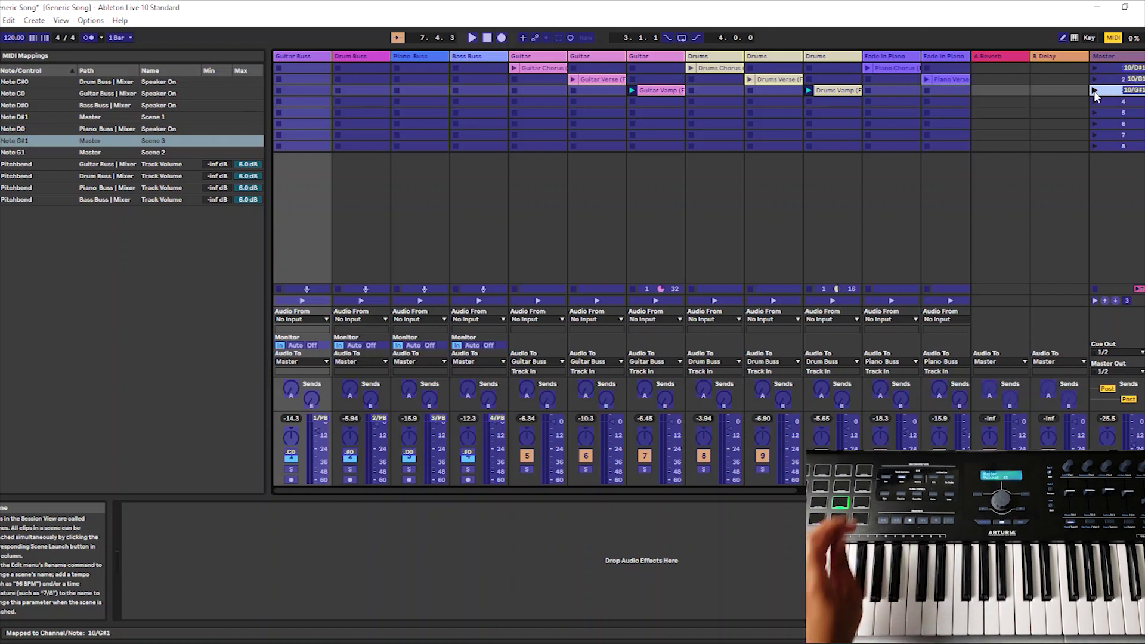
{"action": "left_click", "coordinate": [1113, 38]}
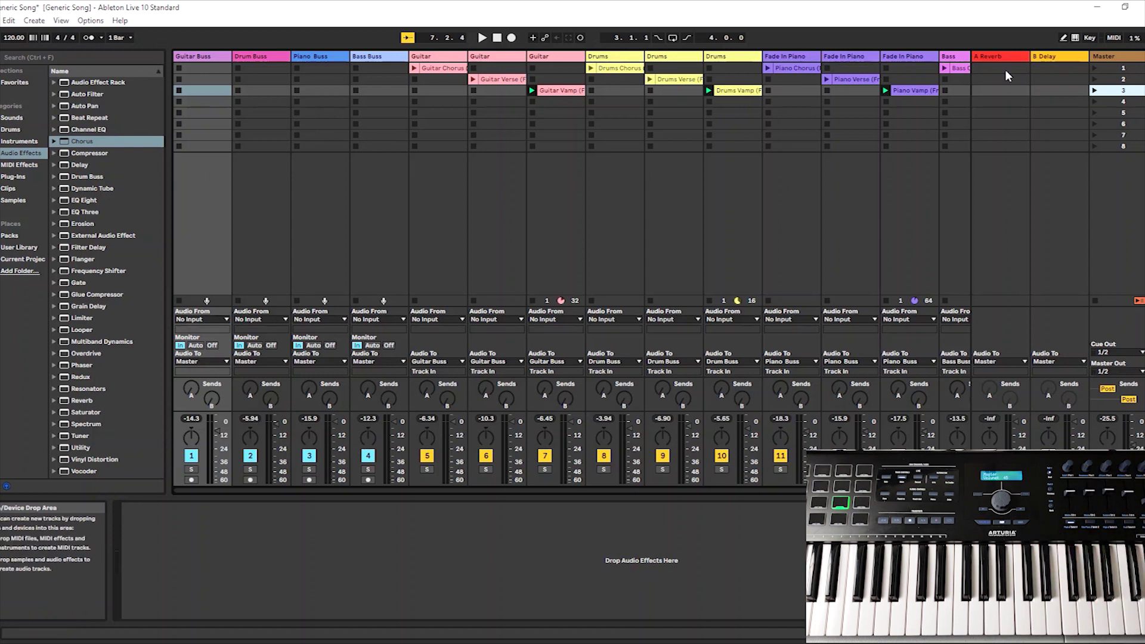
In MIDI Map Mode, inspect the mappings on the Guitar Buss volume fader and Track Activator.
{"action": "left_click", "coordinate": [1114, 38]}
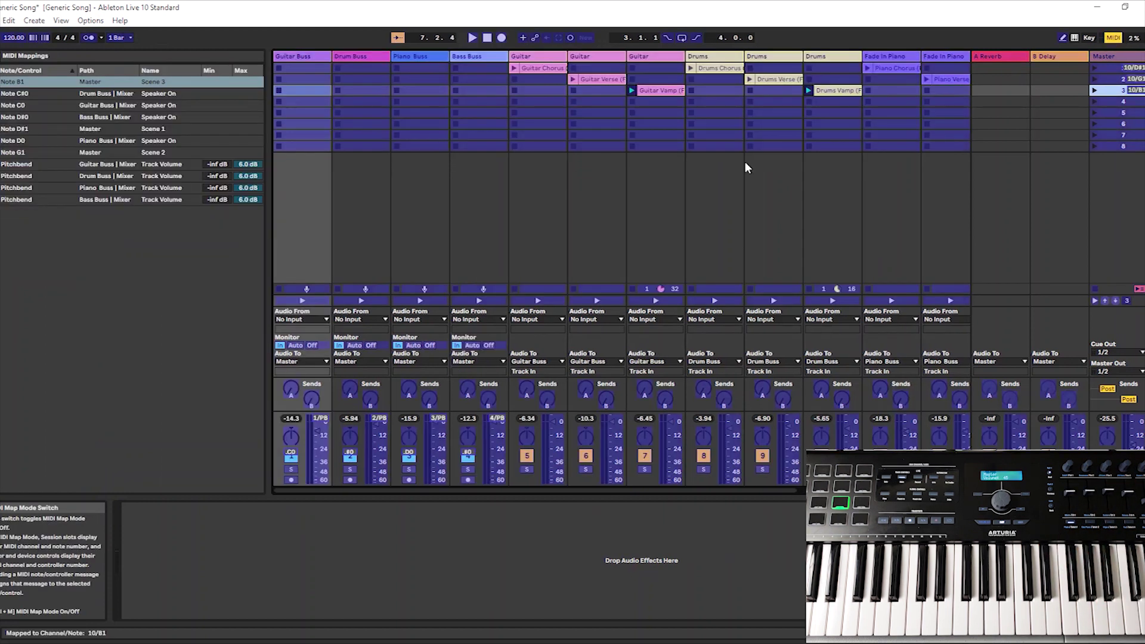
{"action": "left_click", "coordinate": [317, 436]}
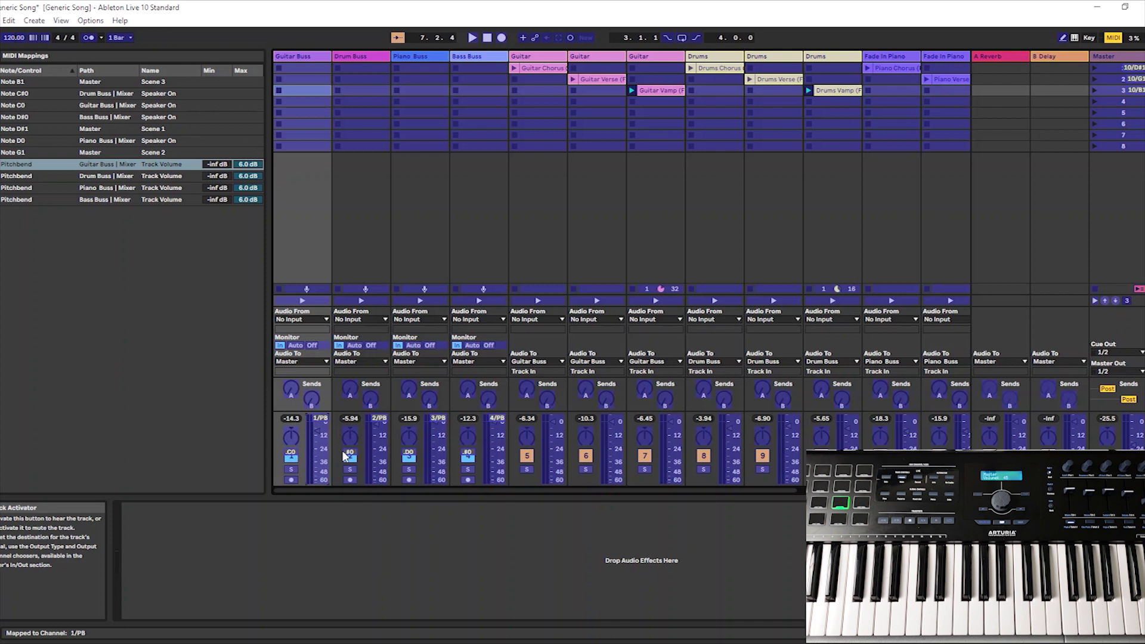
{"action": "left_click", "coordinate": [292, 459]}
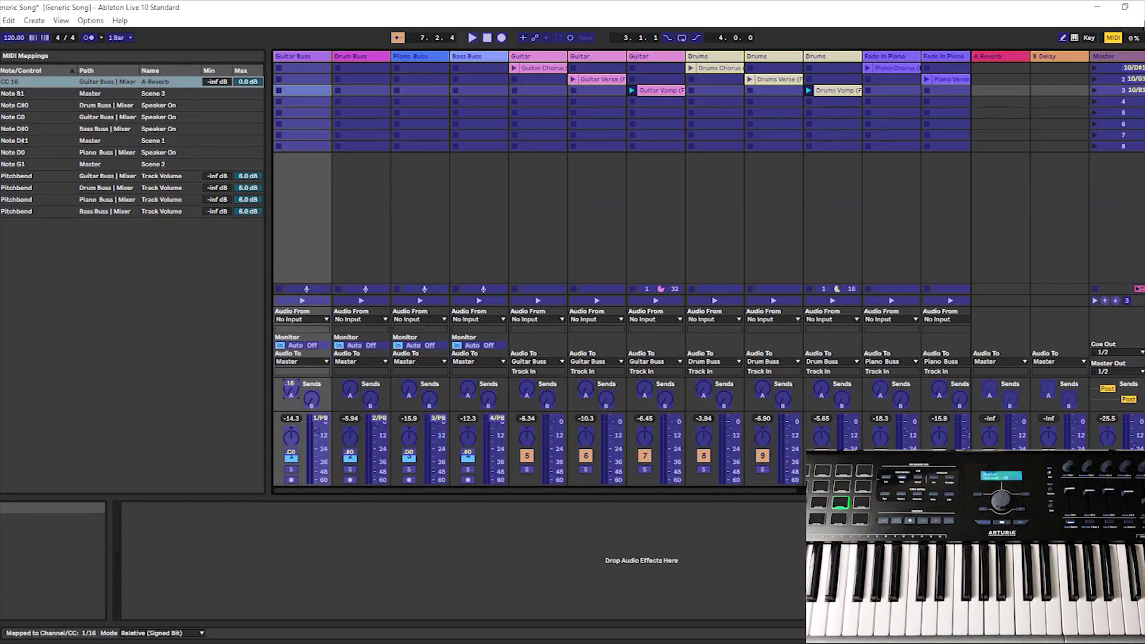
Leave MIDI Map Mode with CC 16 now driving the Guitar Buss A-Reverb send.
{"action": "left_click", "coordinate": [1113, 38]}
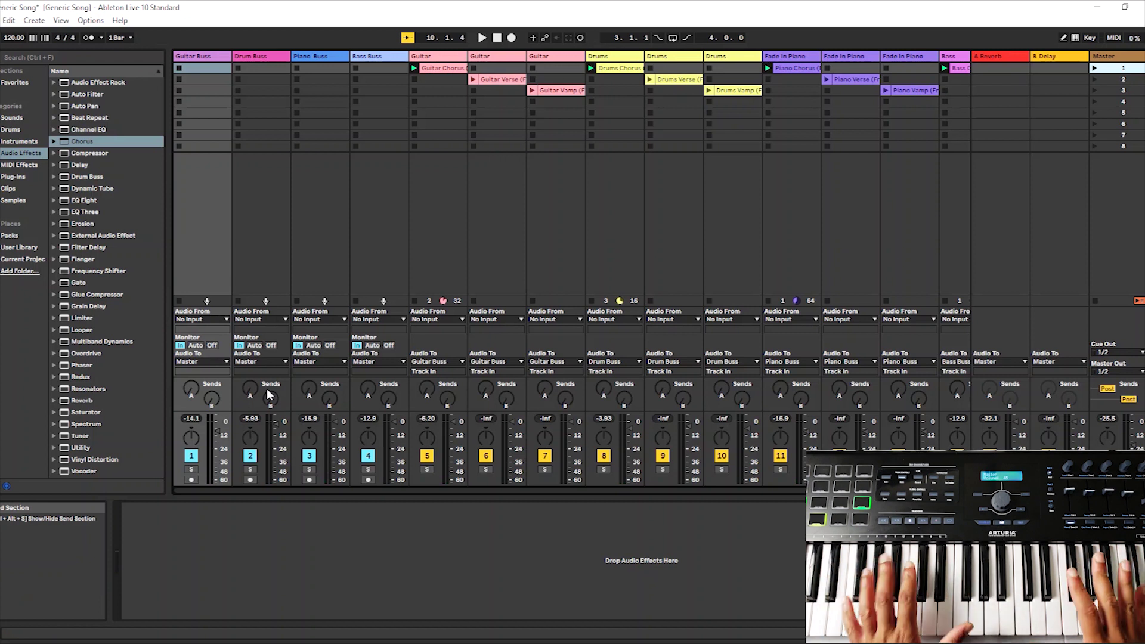
Start playback from the controller and launch scene 2, then scene 3.
{"action": "key", "text": "space"}
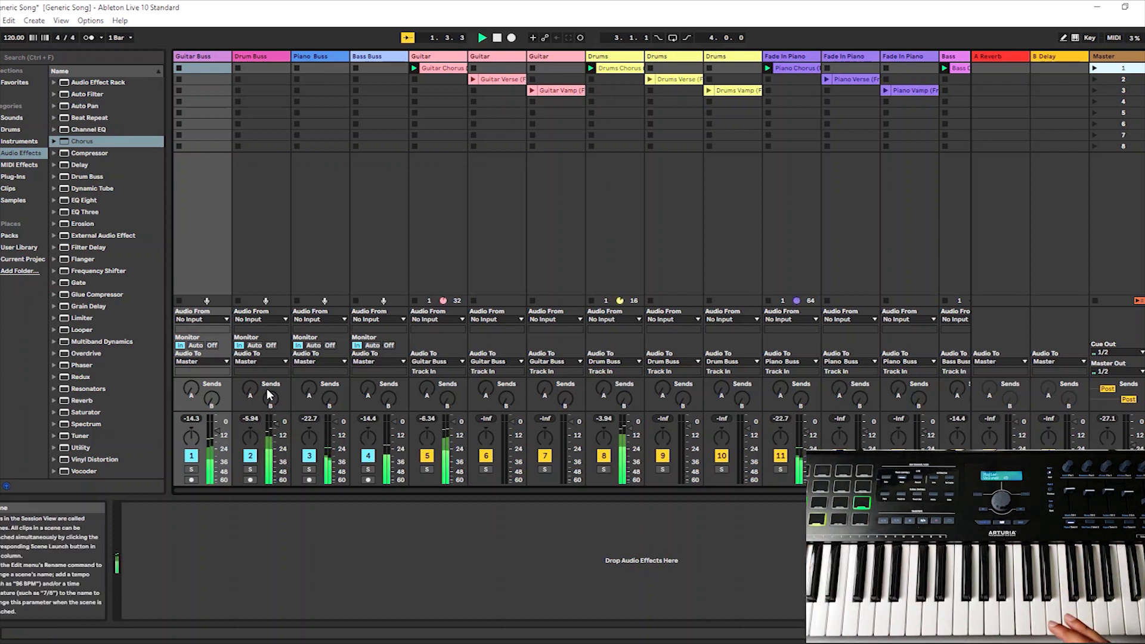
{"action": "key", "text": "Down"}
{"action": "key", "text": "Return"}
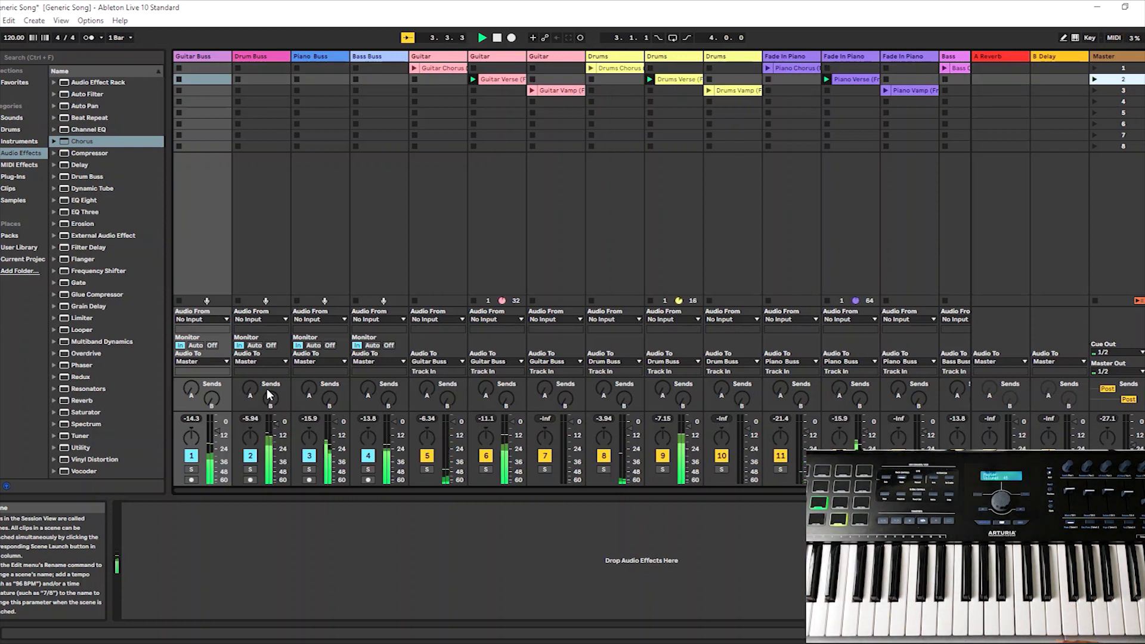
{"action": "key", "text": "Down"}
{"action": "key", "text": "Return"}
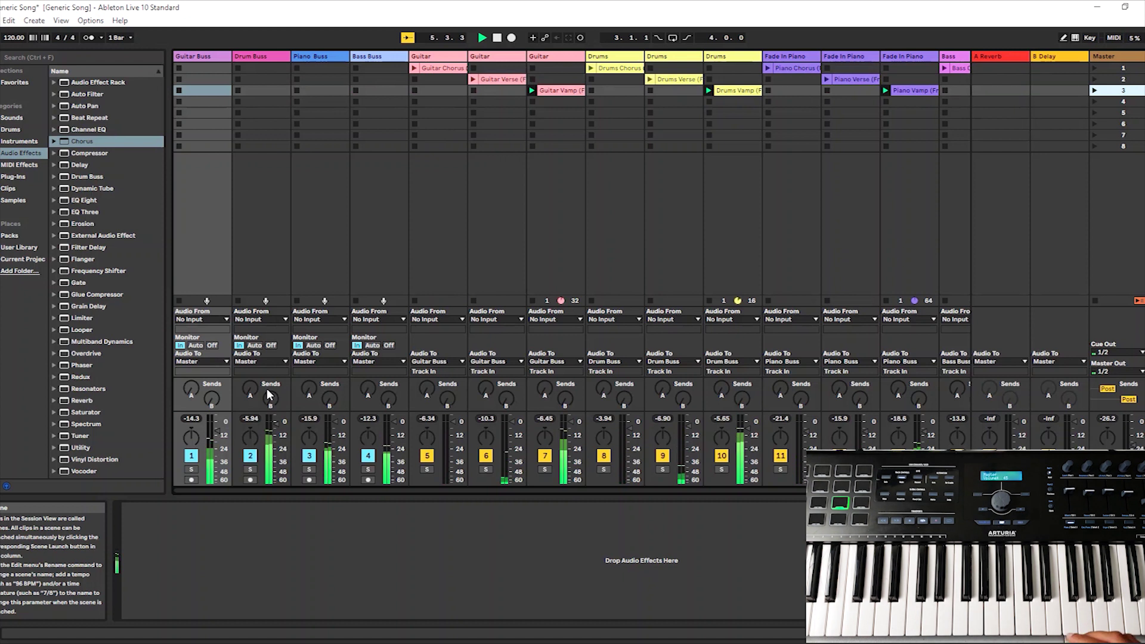
Toggle the bus activators live, leaving Piano and Bass Busses muted and Guitar and Drum Busses playing.
{"action": "key", "text": "F1"}
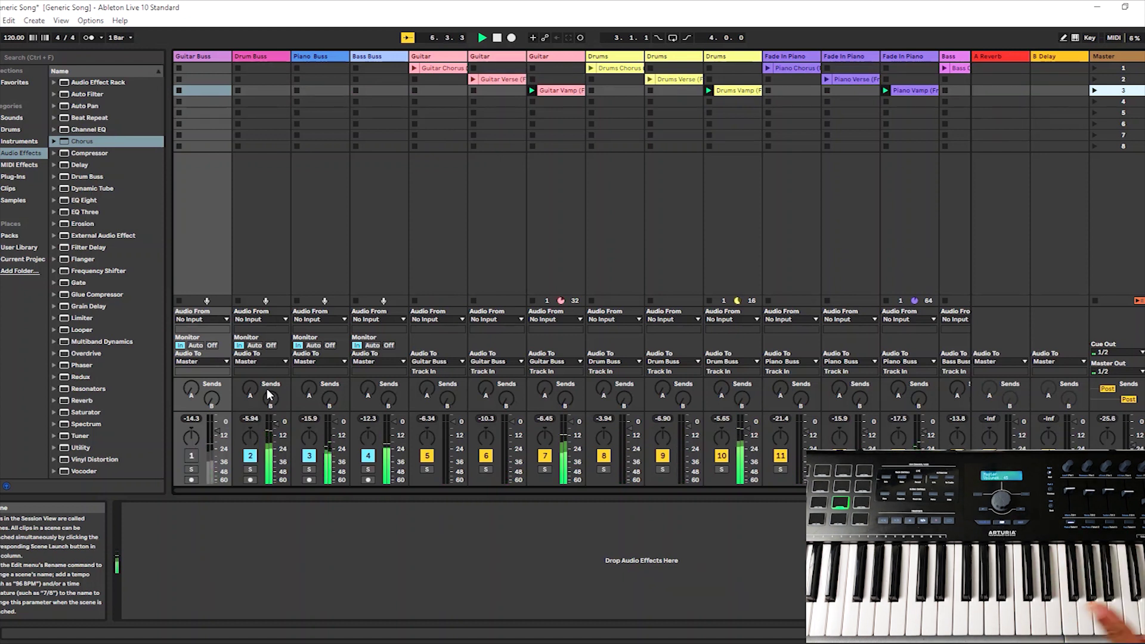
{"action": "key", "text": "F2"}
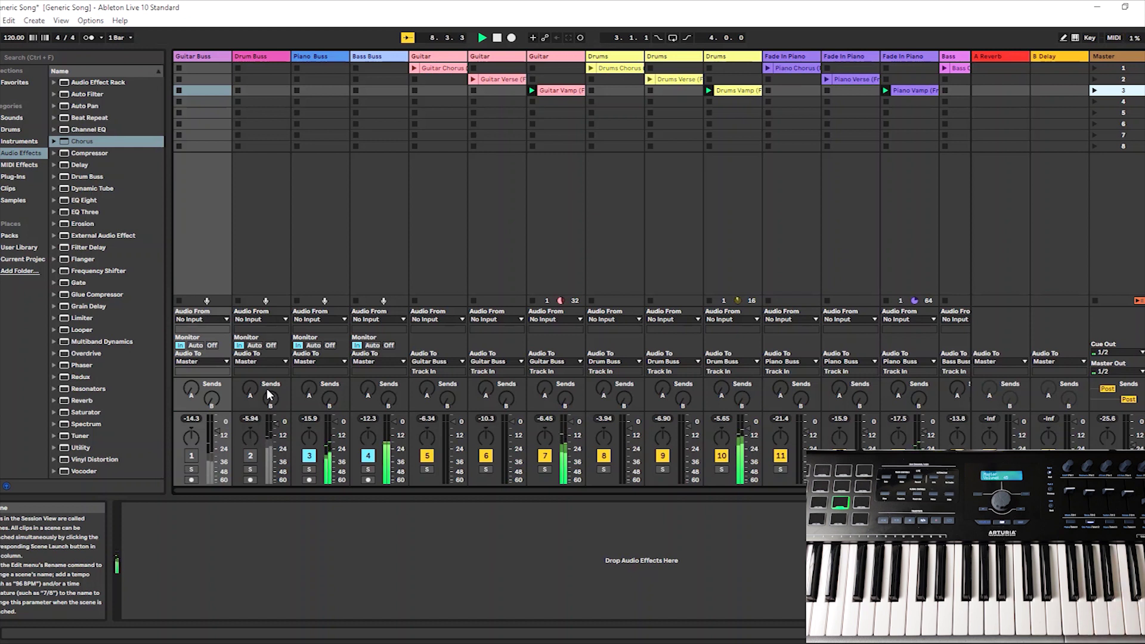
{"action": "key", "text": "F3"}
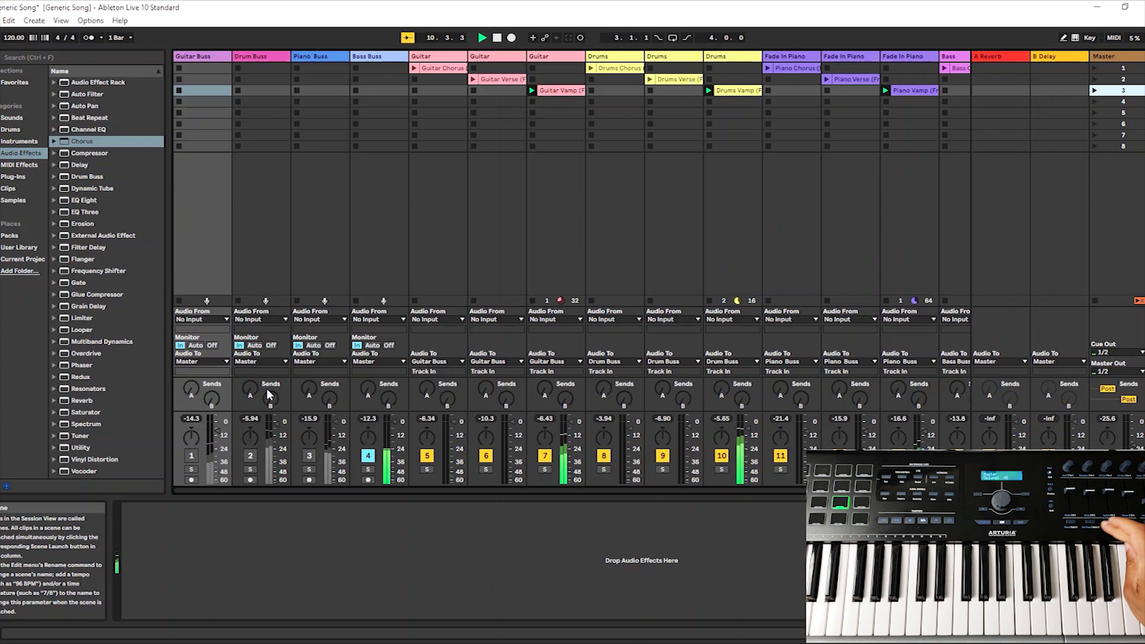
{"action": "key", "text": "F2"}
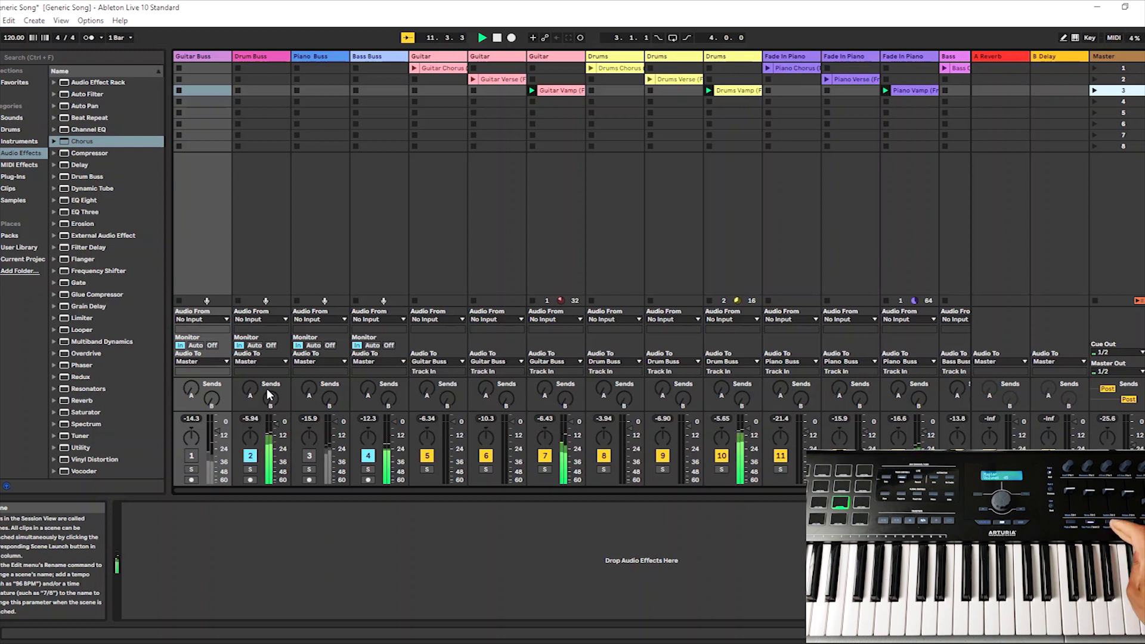
{"action": "key", "text": "F4"}
{"action": "key", "text": "F1"}
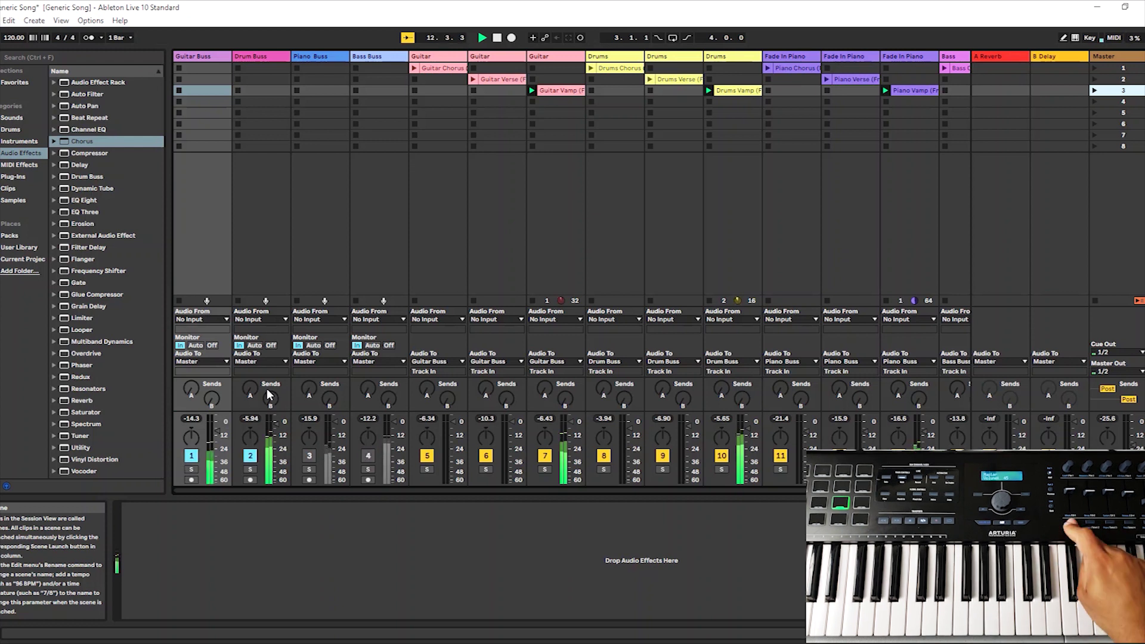